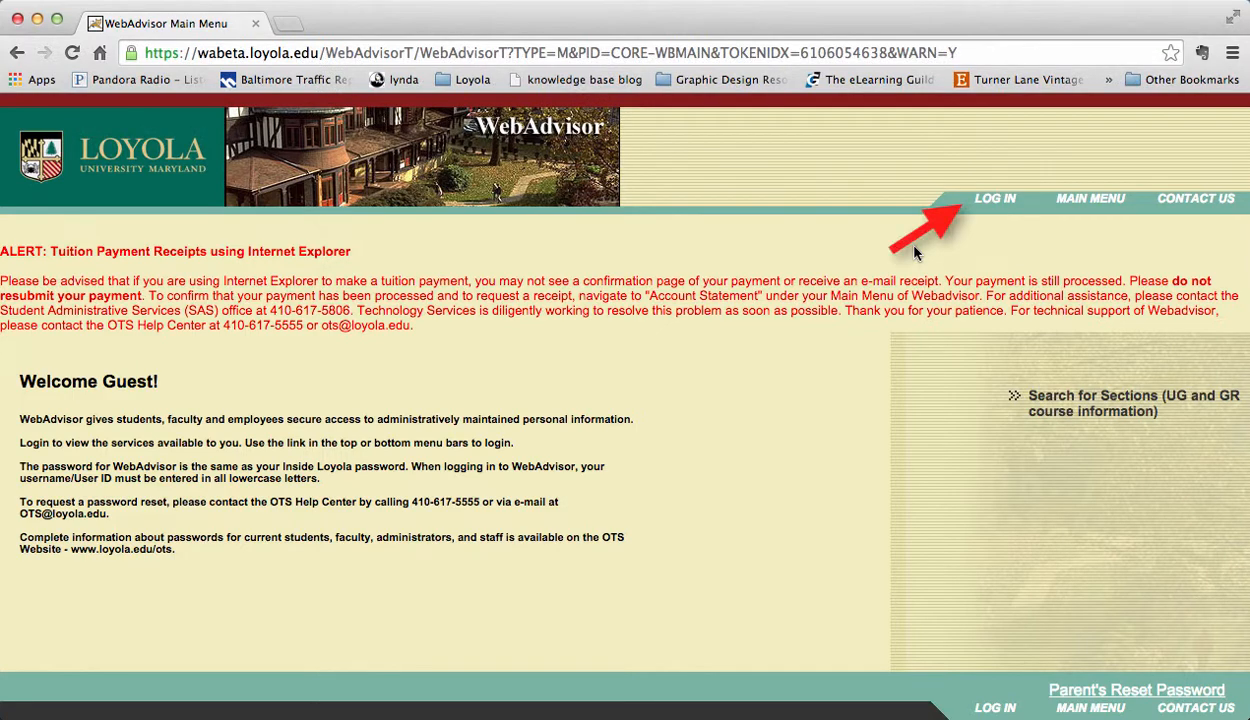
Step: Log in to WebAdvisor with the account's username and password
click(985, 205)
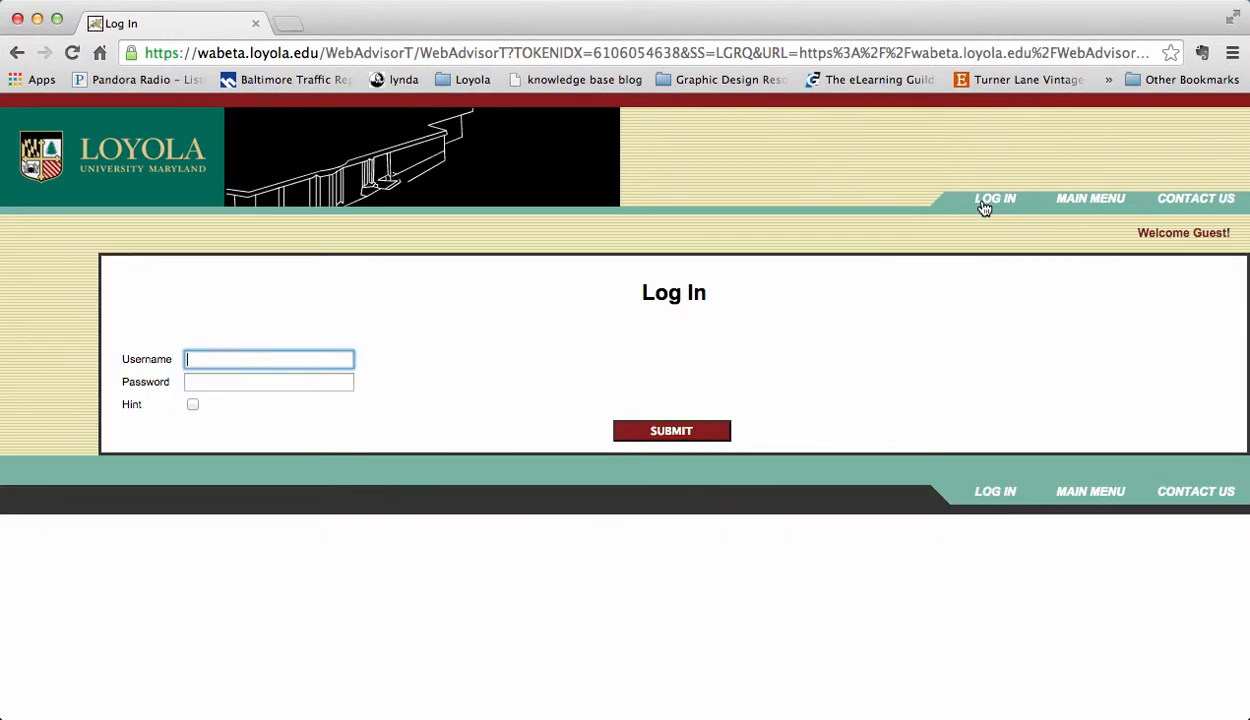
key(Tab)
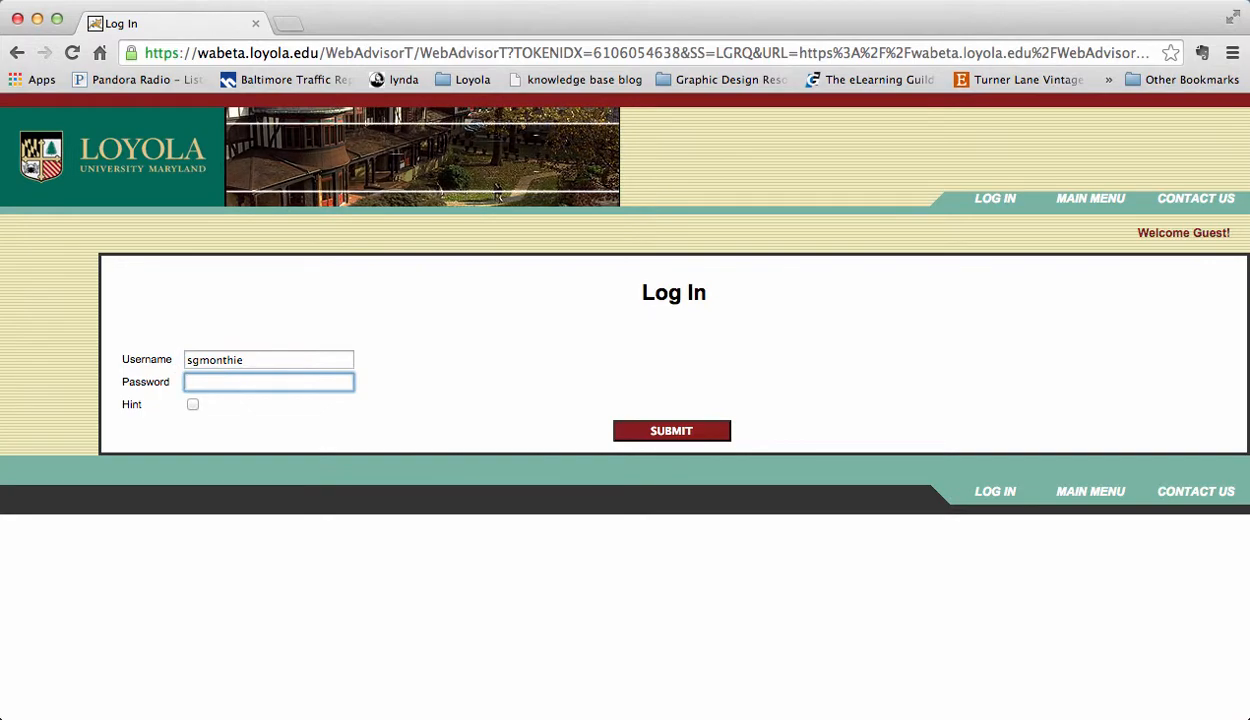
text(•••••••)
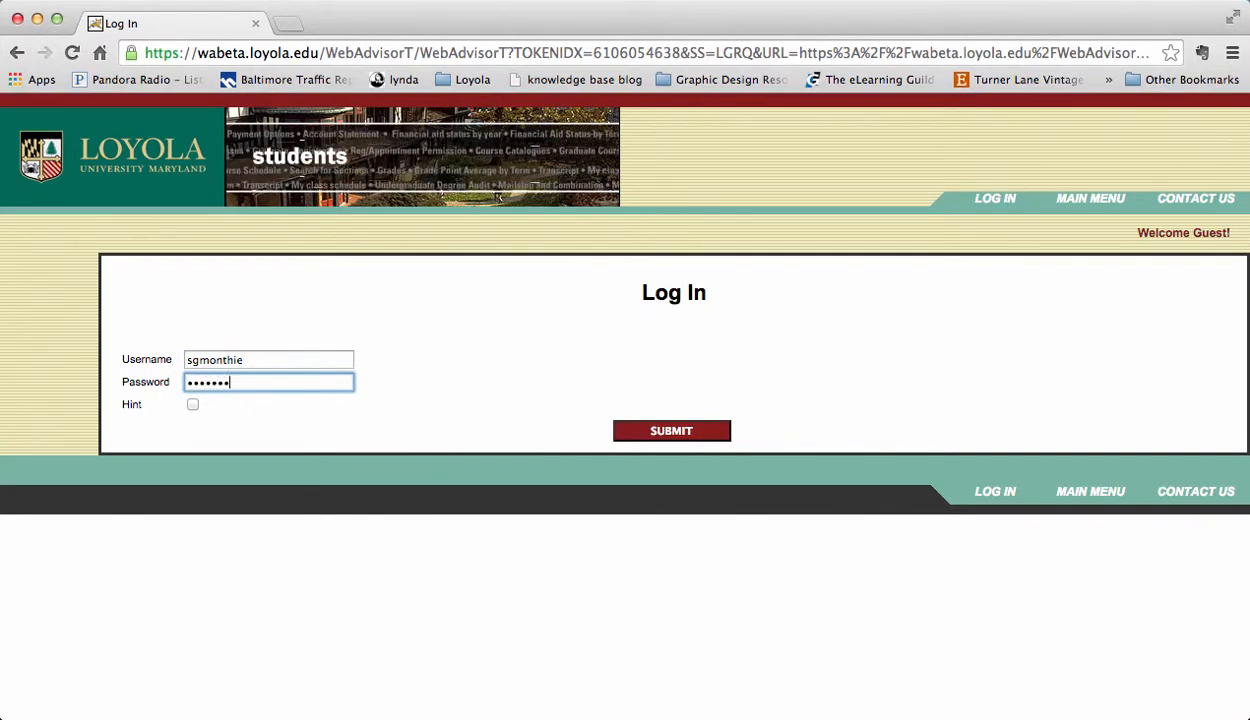
text(•••)
key(Return)
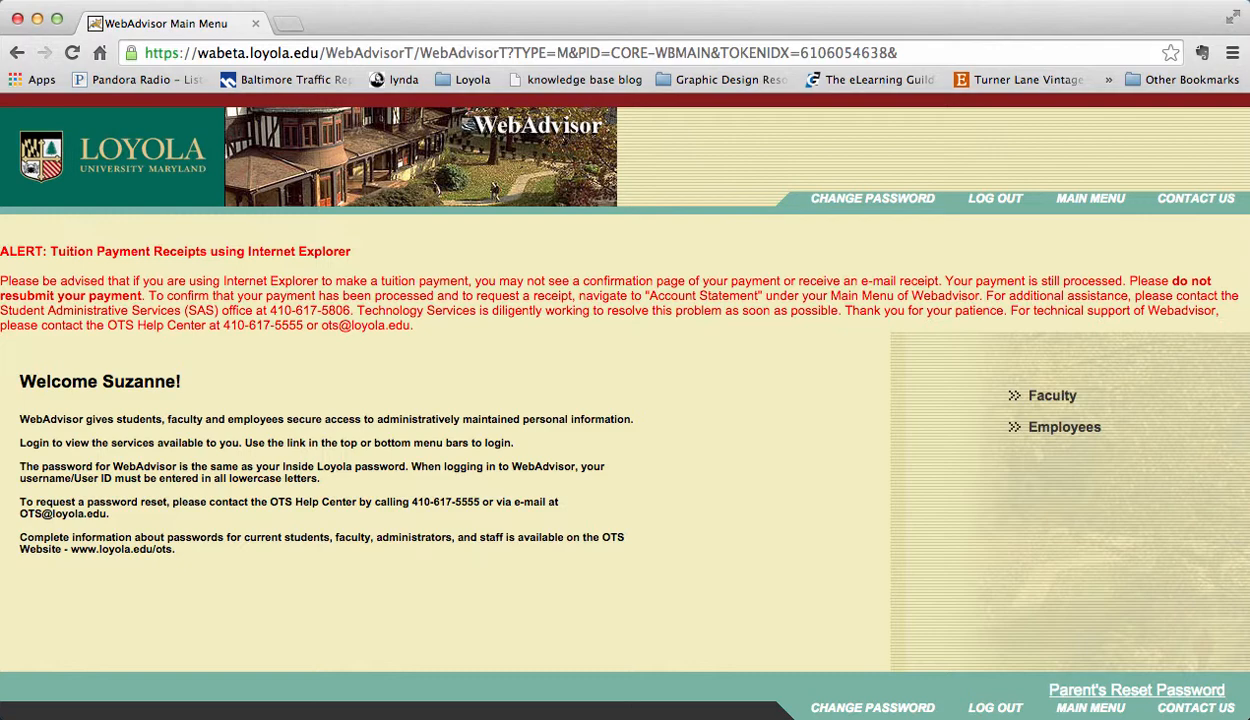
Step: Go to the Employees menu's 'Time approval (for supervisors)' page
click(1076, 428)
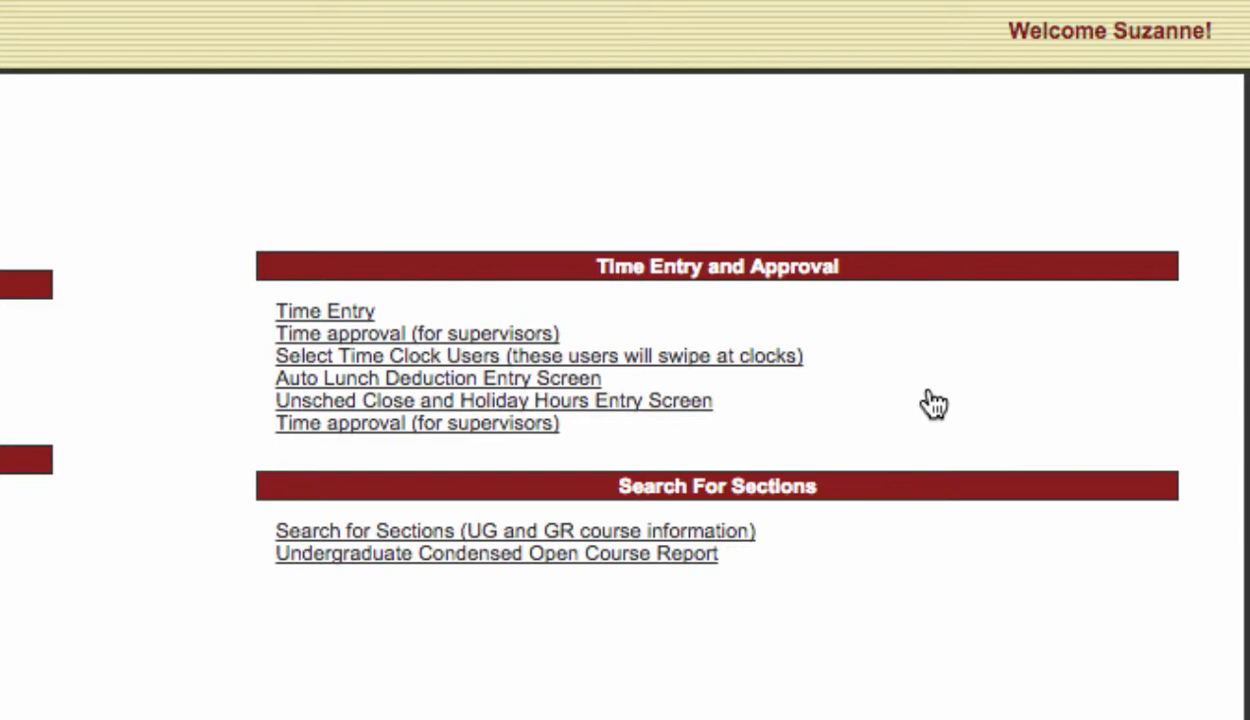
click(545, 335)
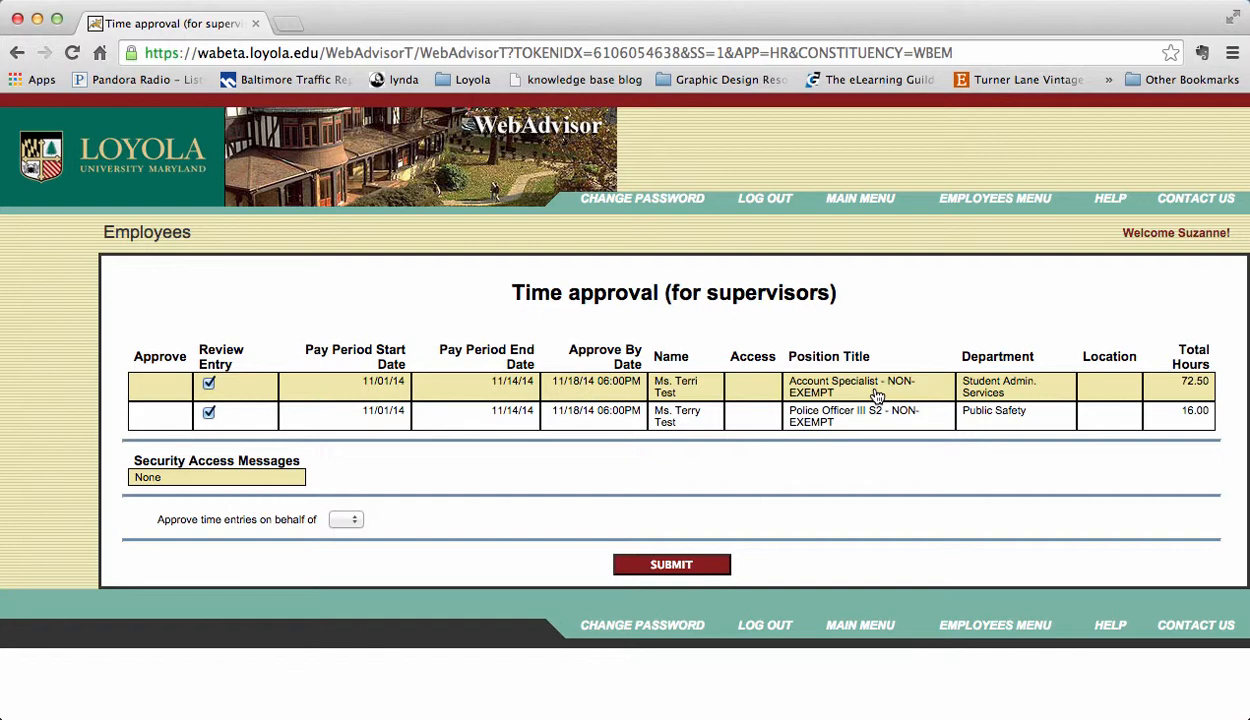
Step: Deselect the Police Officer's row and open the Account Specialist's time entry
click(208, 414)
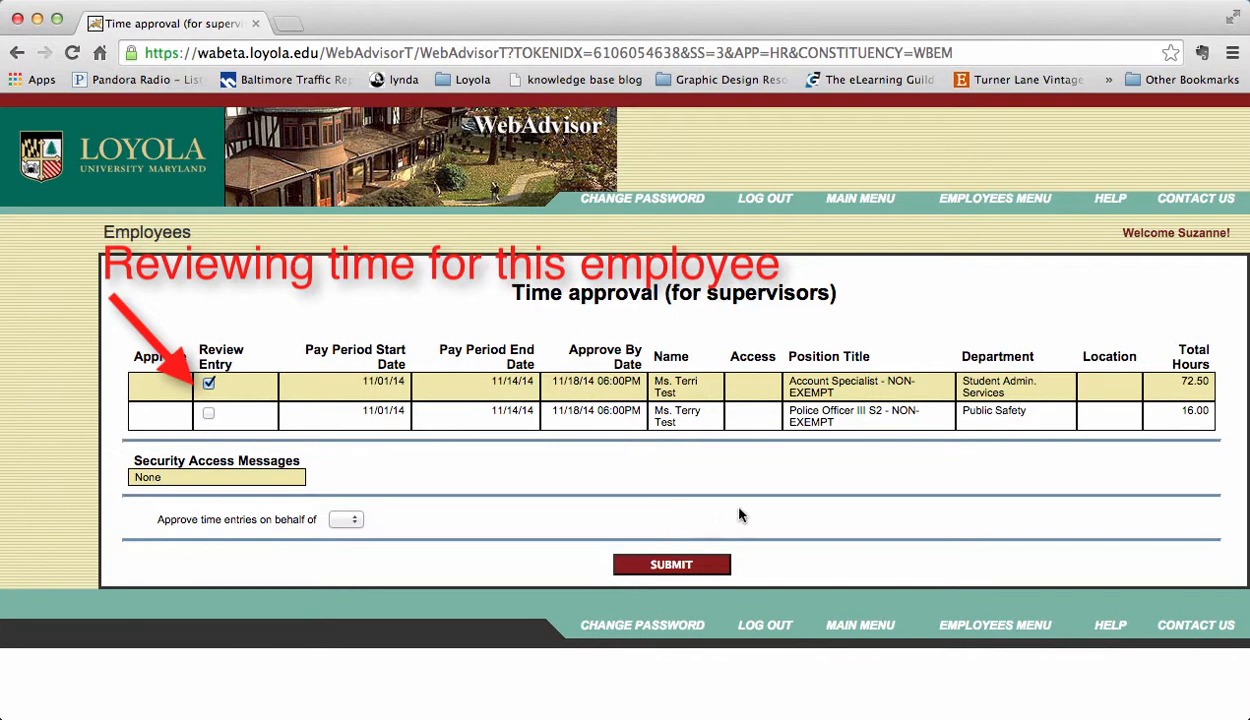
click(668, 565)
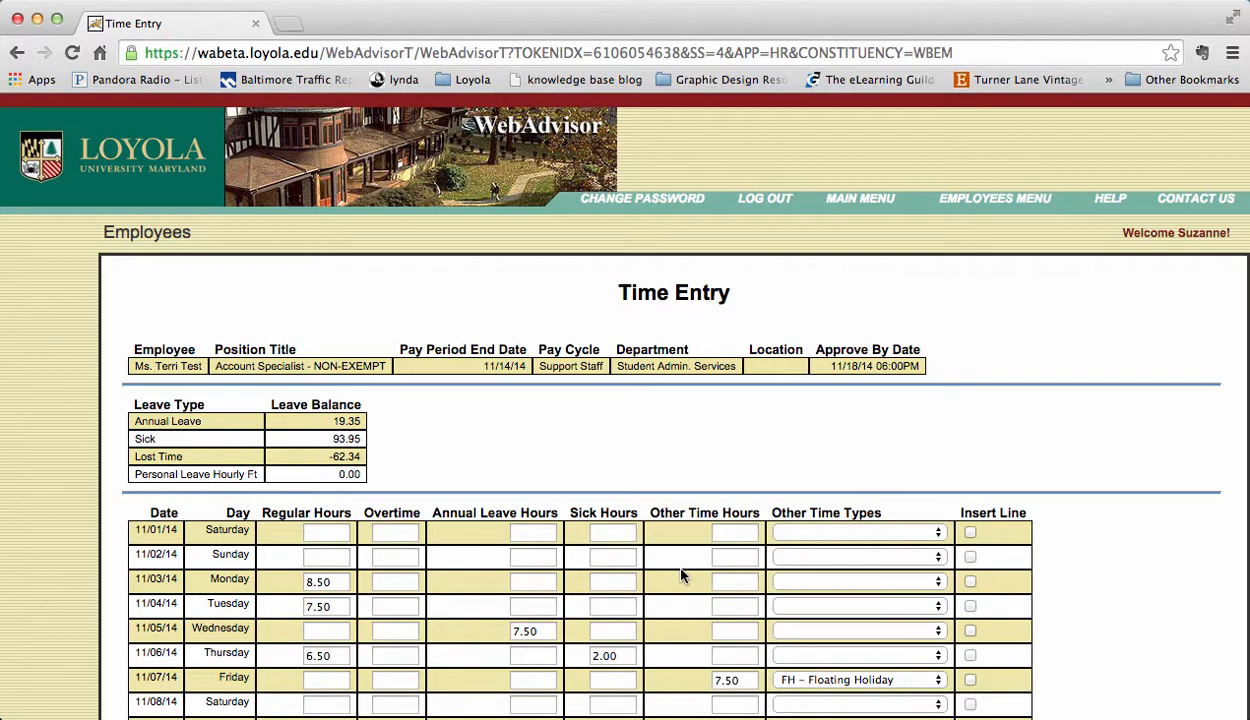
Step: Request the time in/out review and submit the Account Specialist's time entry
scroll(680, 575, down, 3)
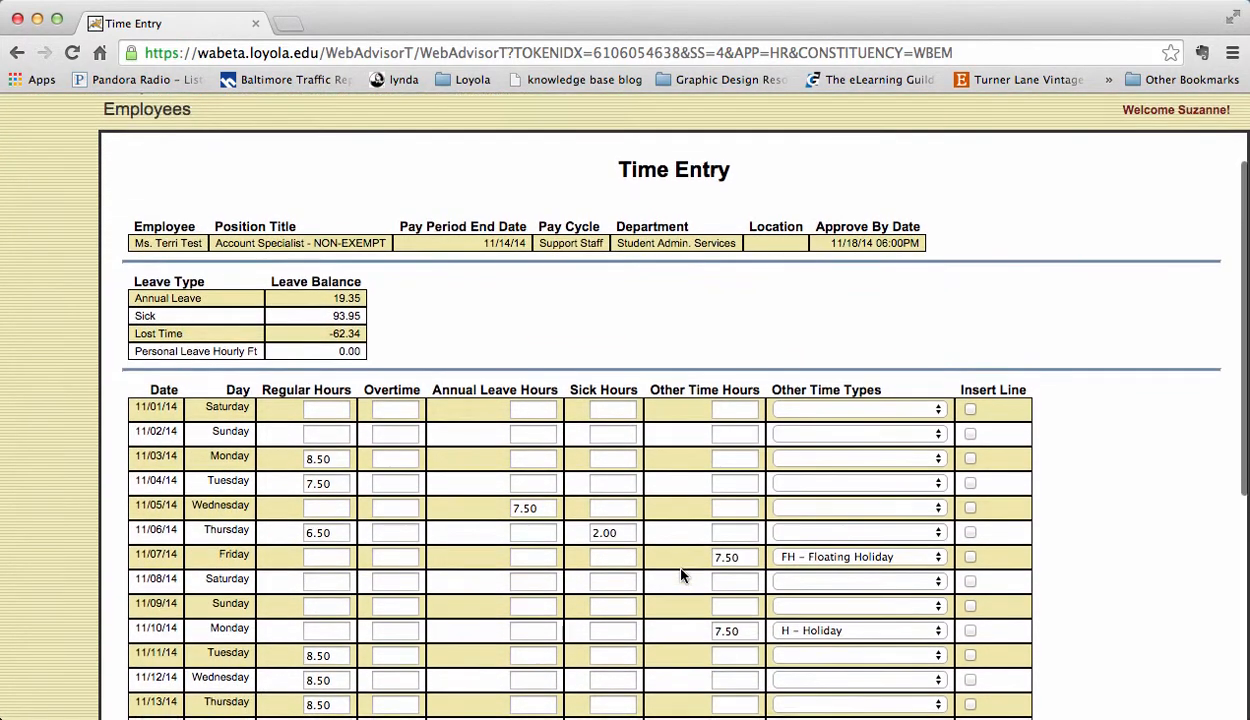
scroll(680, 575, down, 2)
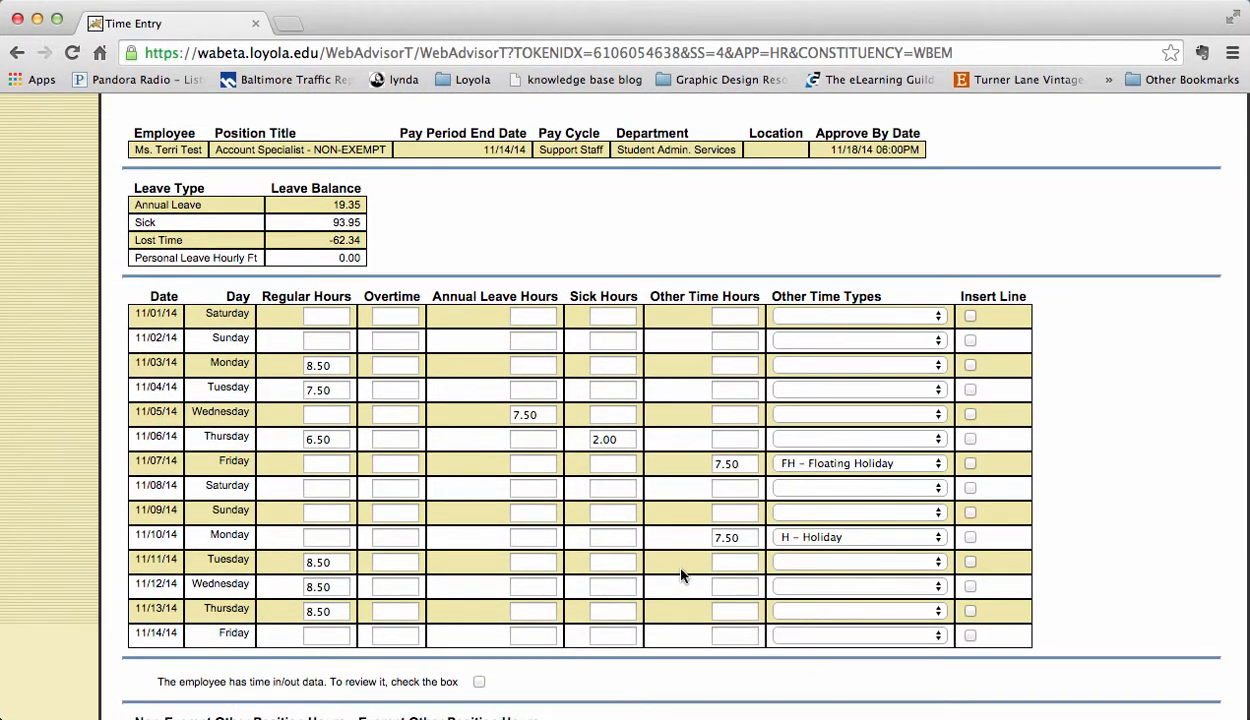
scroll(680, 575, down, 1)
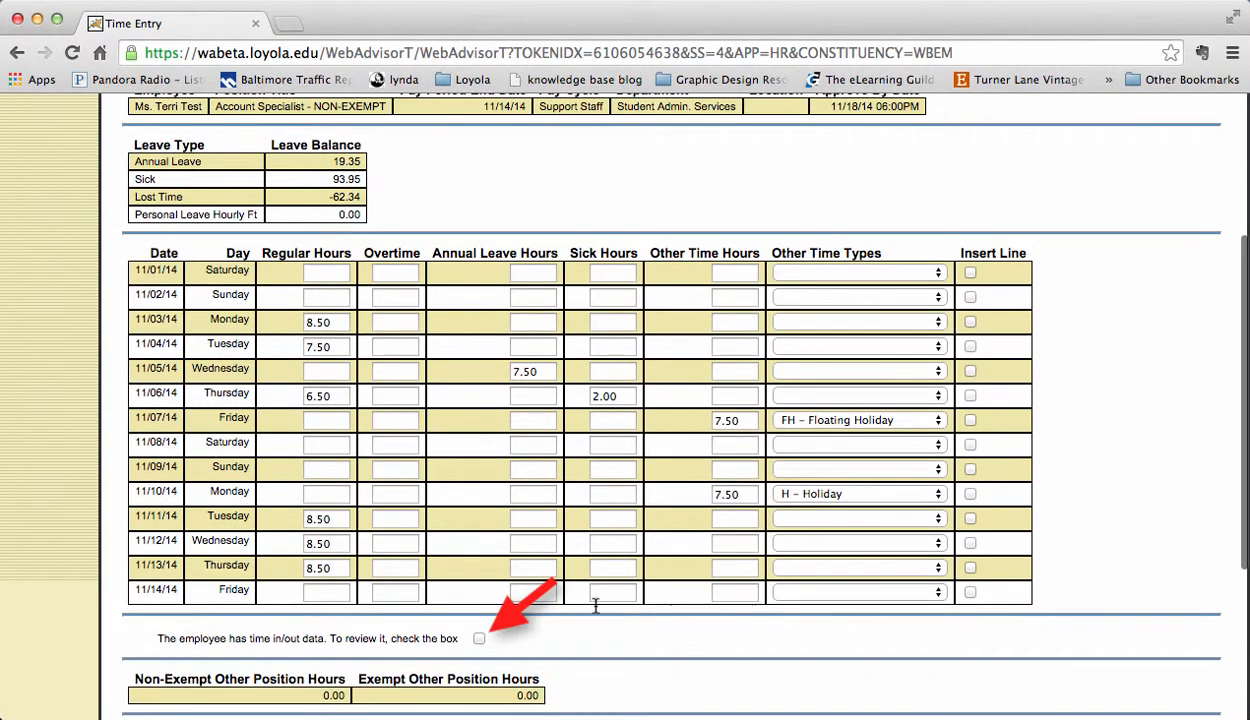
click(479, 639)
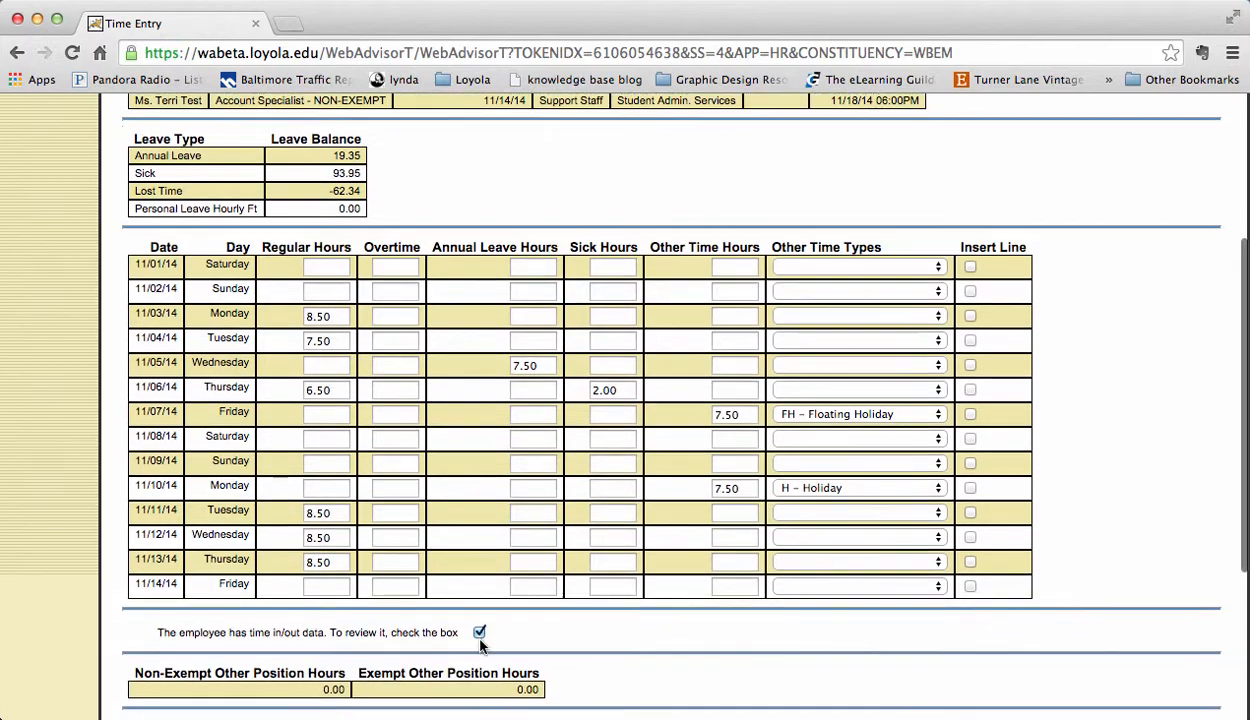
scroll(575, 642, down, 6)
click(643, 638)
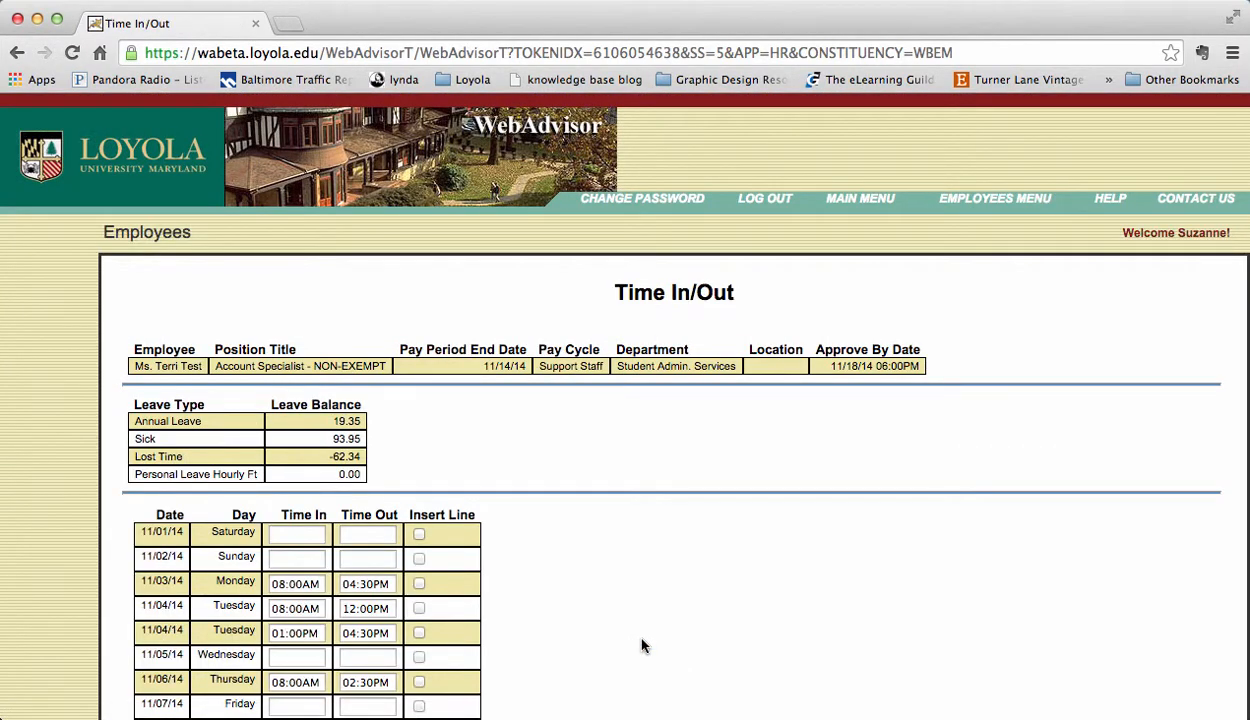
Step: Submit the Time In/Out records to reach the thank-you confirmation
scroll(643, 645, down, 5)
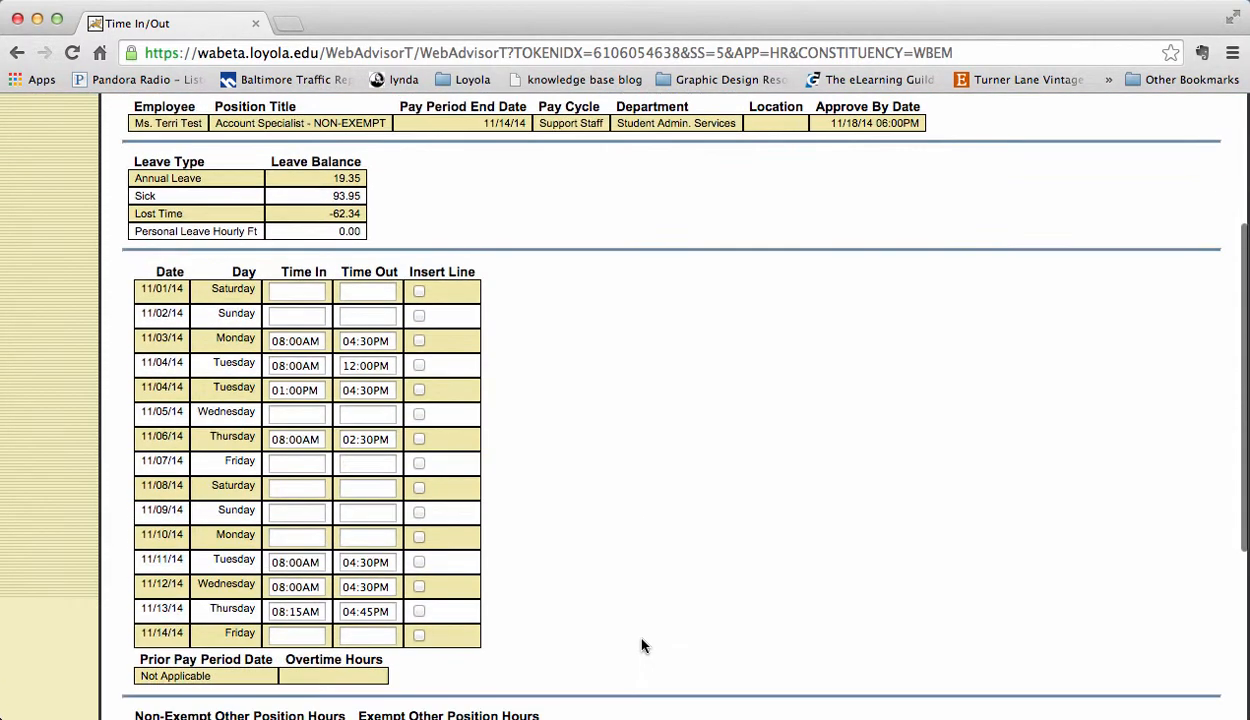
scroll(643, 645, down, 6)
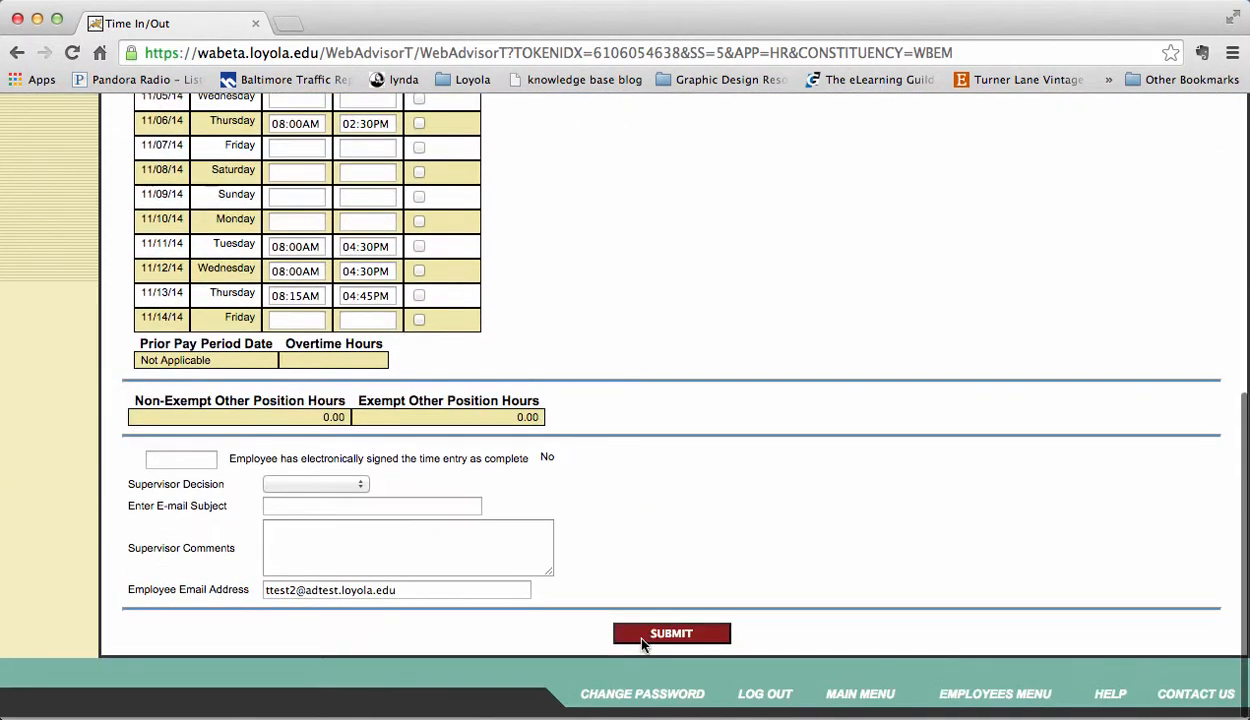
click(642, 636)
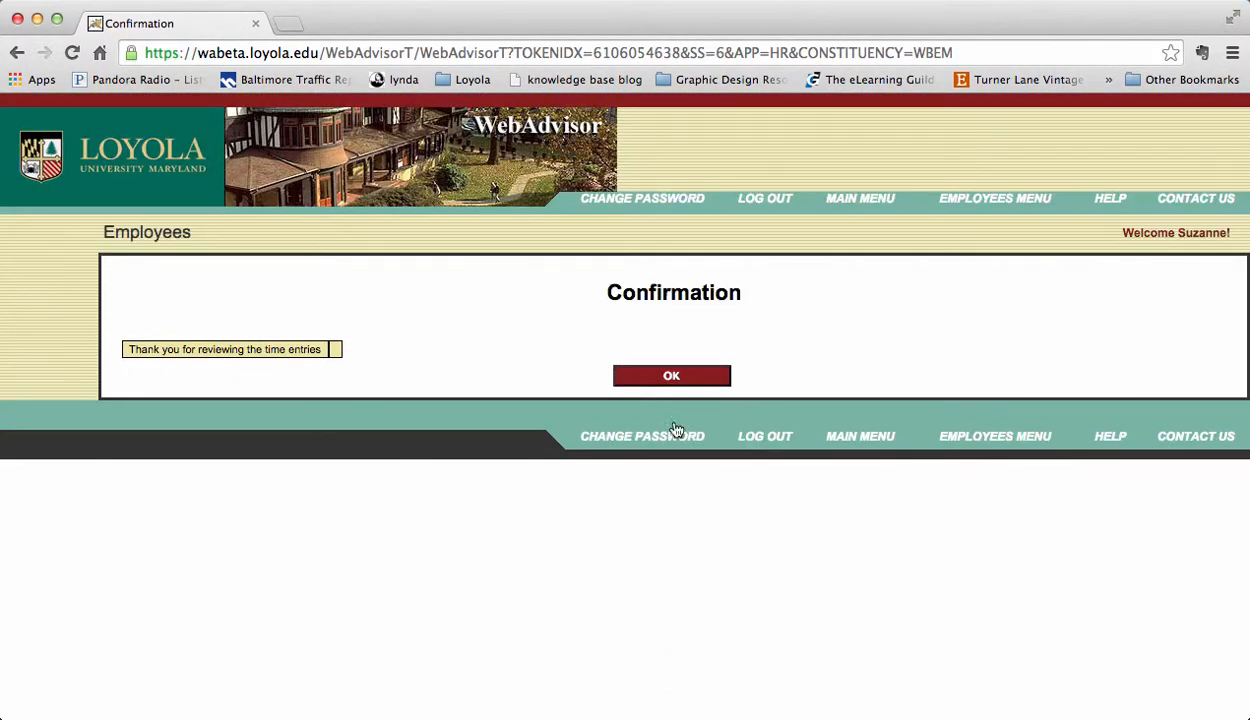
Step: Return to the approval list and reopen only the Account Specialist's entry at the supervisor fields
click(670, 375)
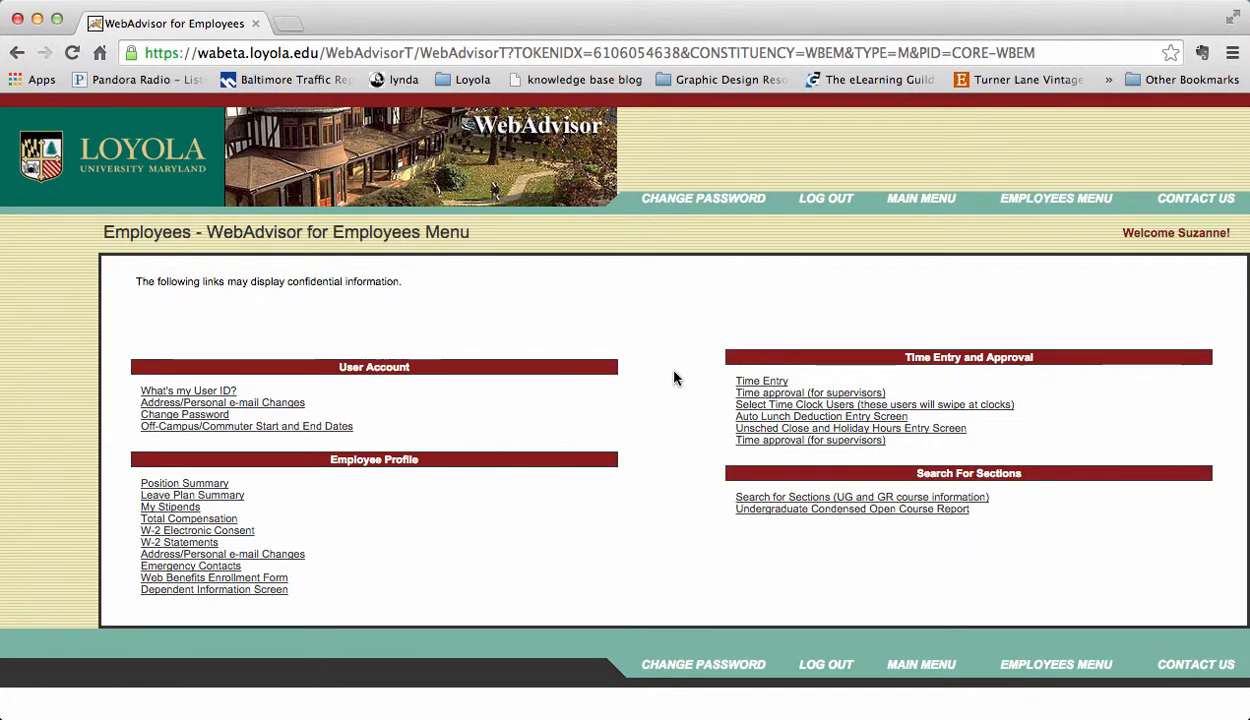
click(757, 394)
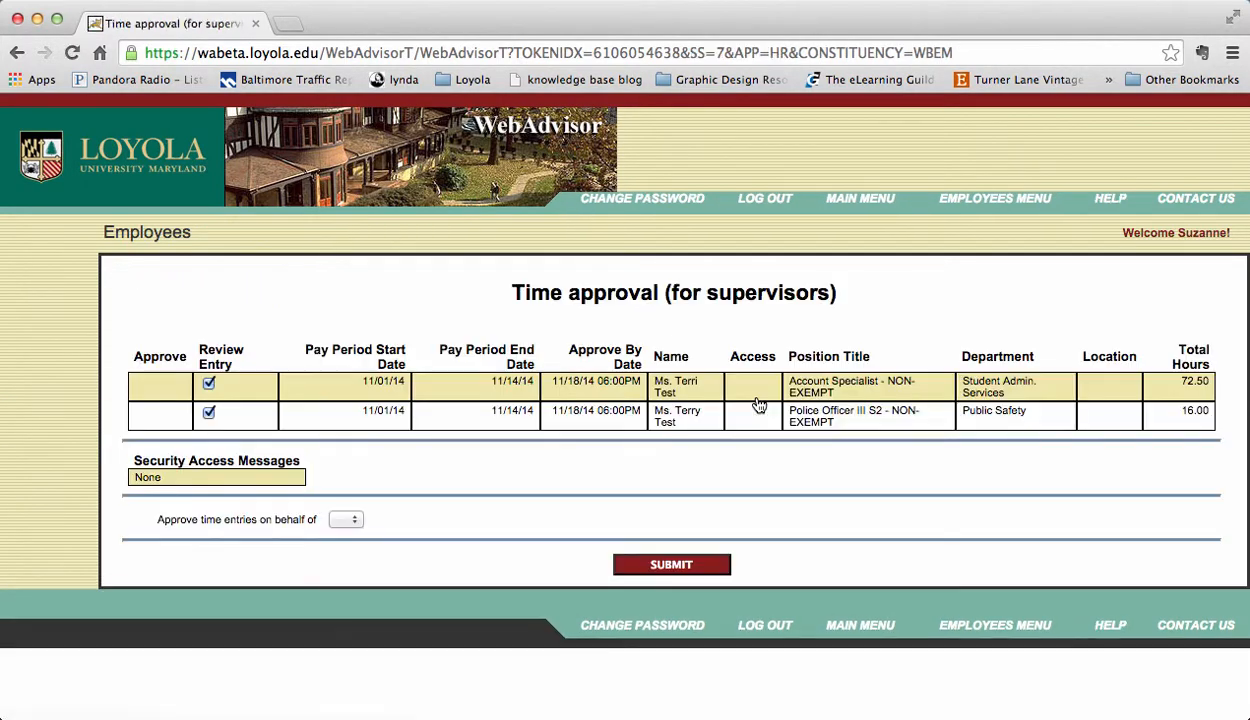
click(207, 411)
click(686, 568)
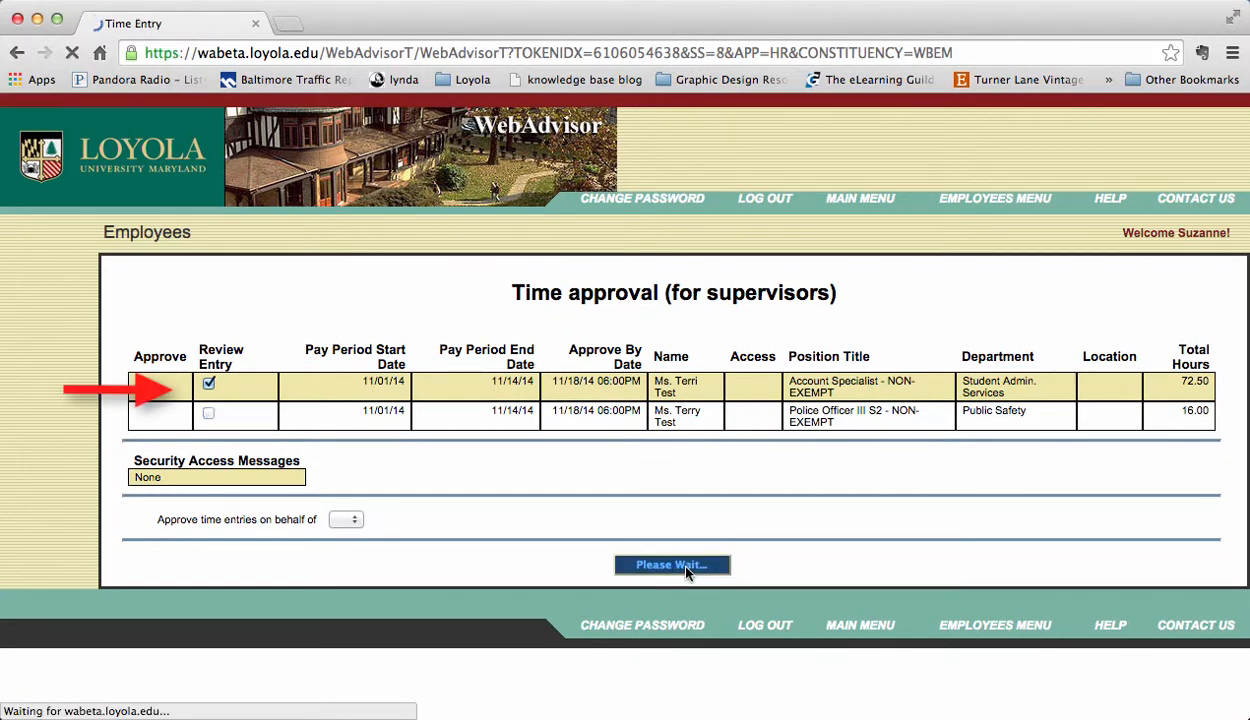
scroll(686, 573, down, 2)
scroll(686, 573, down, 10)
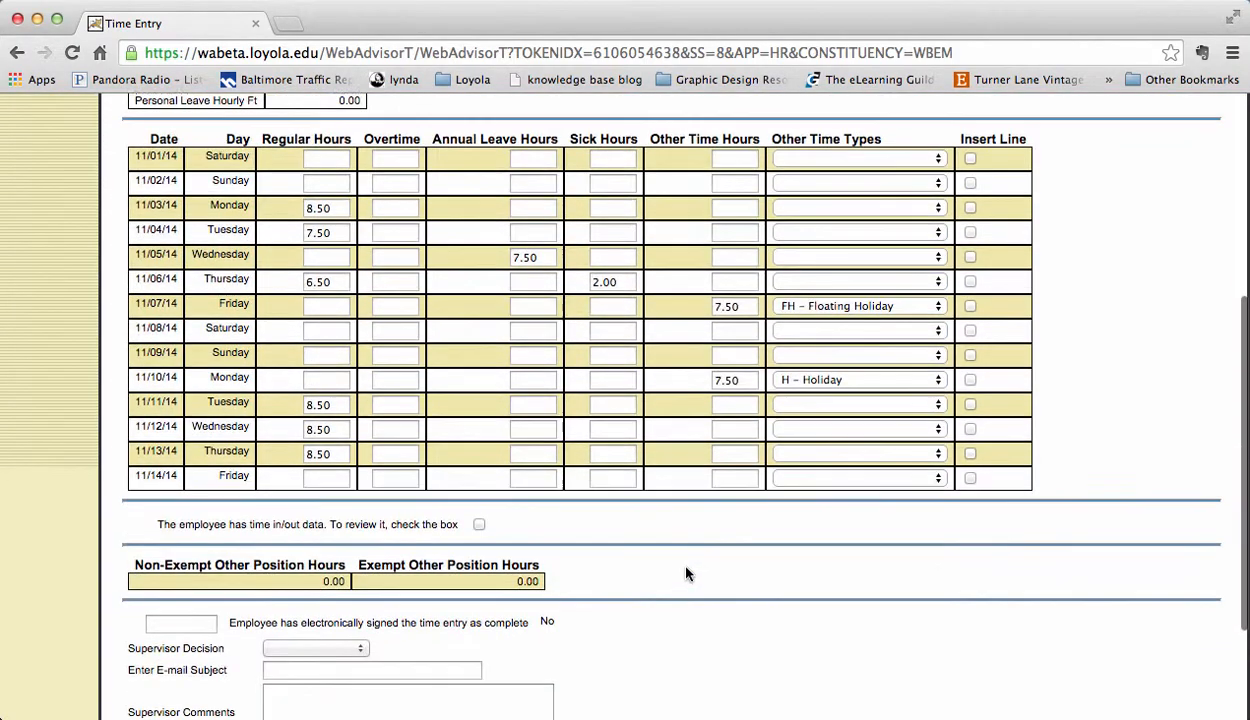
scroll(686, 573, down, 4)
scroll(686, 573, down, 2)
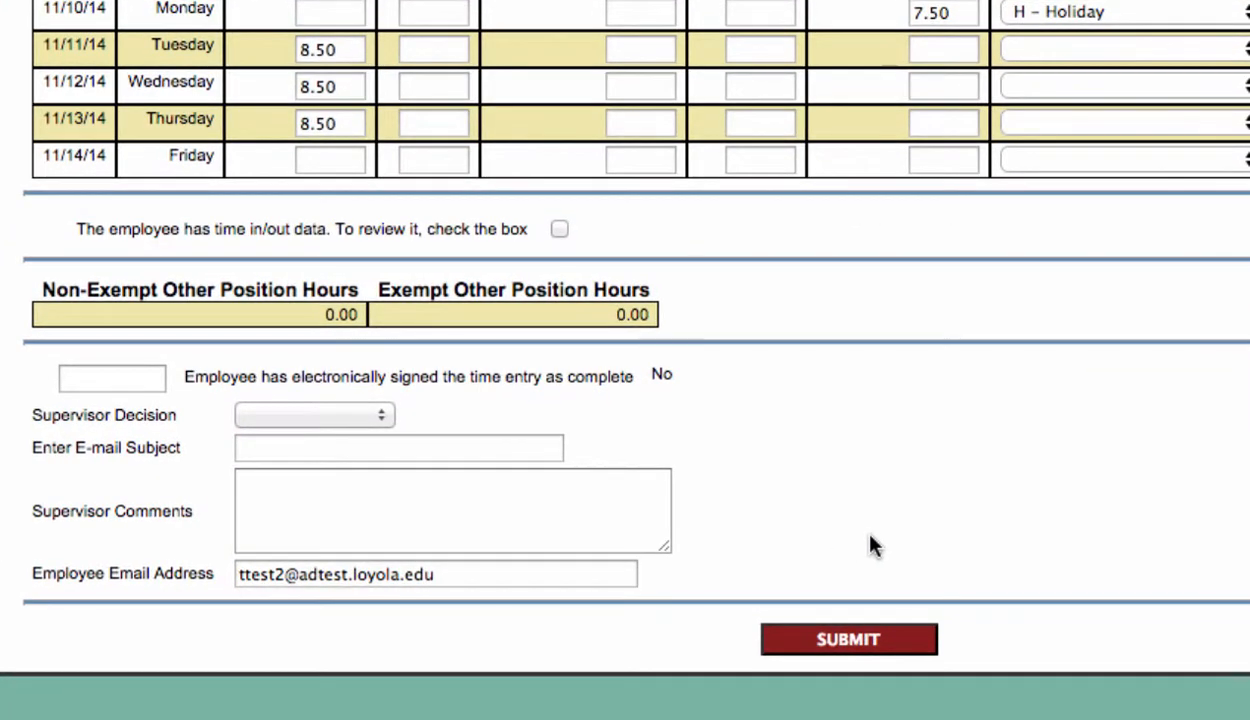
Step: Set Supervisor Decision to REJ - Reject with subject 'you forgot to enter Friday's time'
click(370, 415)
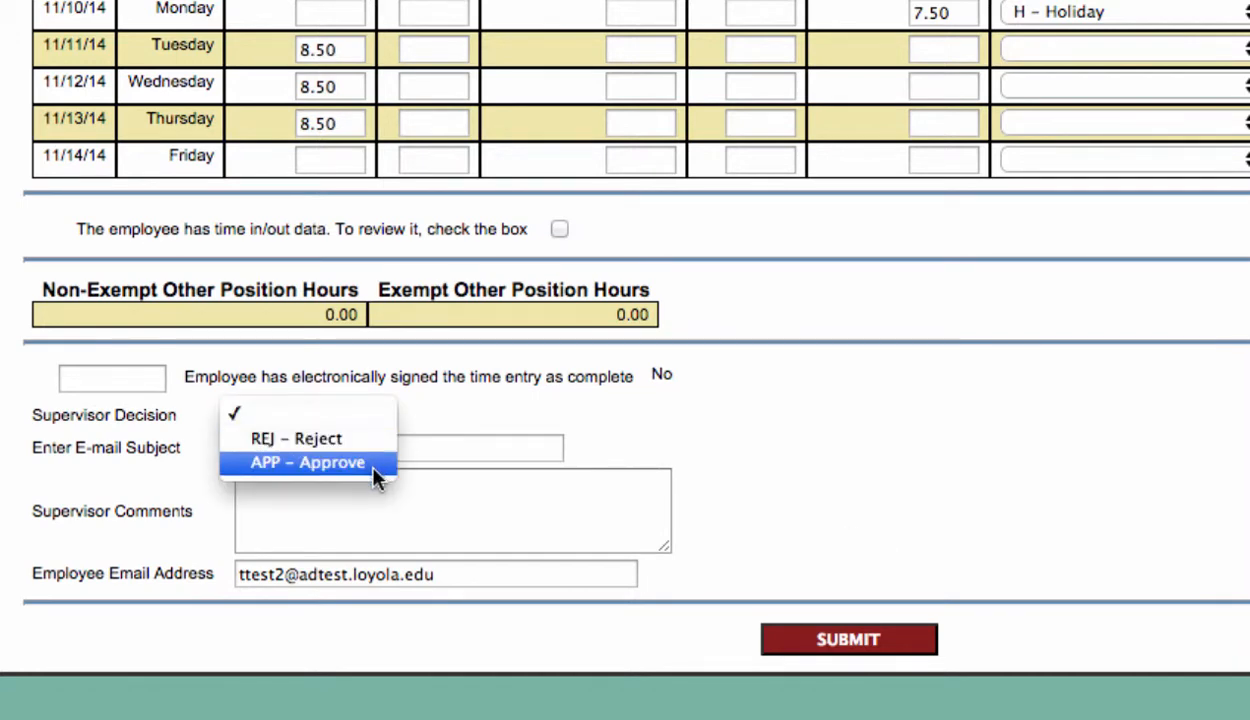
click(371, 444)
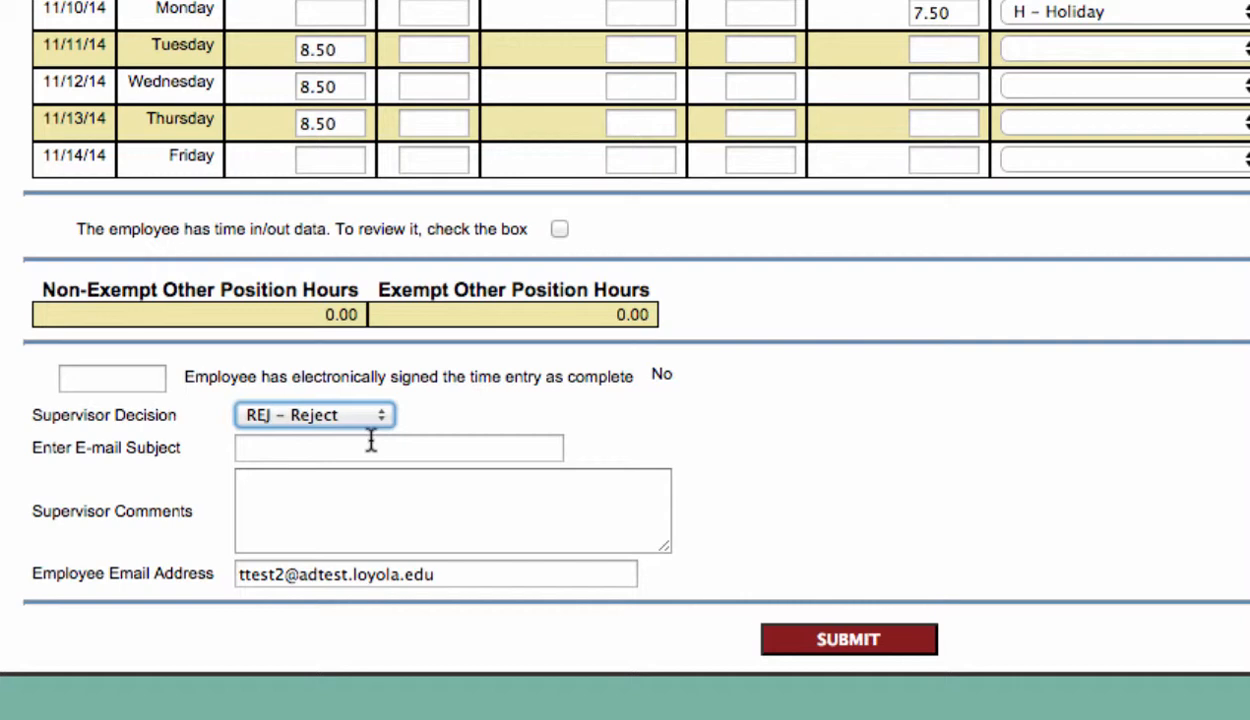
click(373, 450)
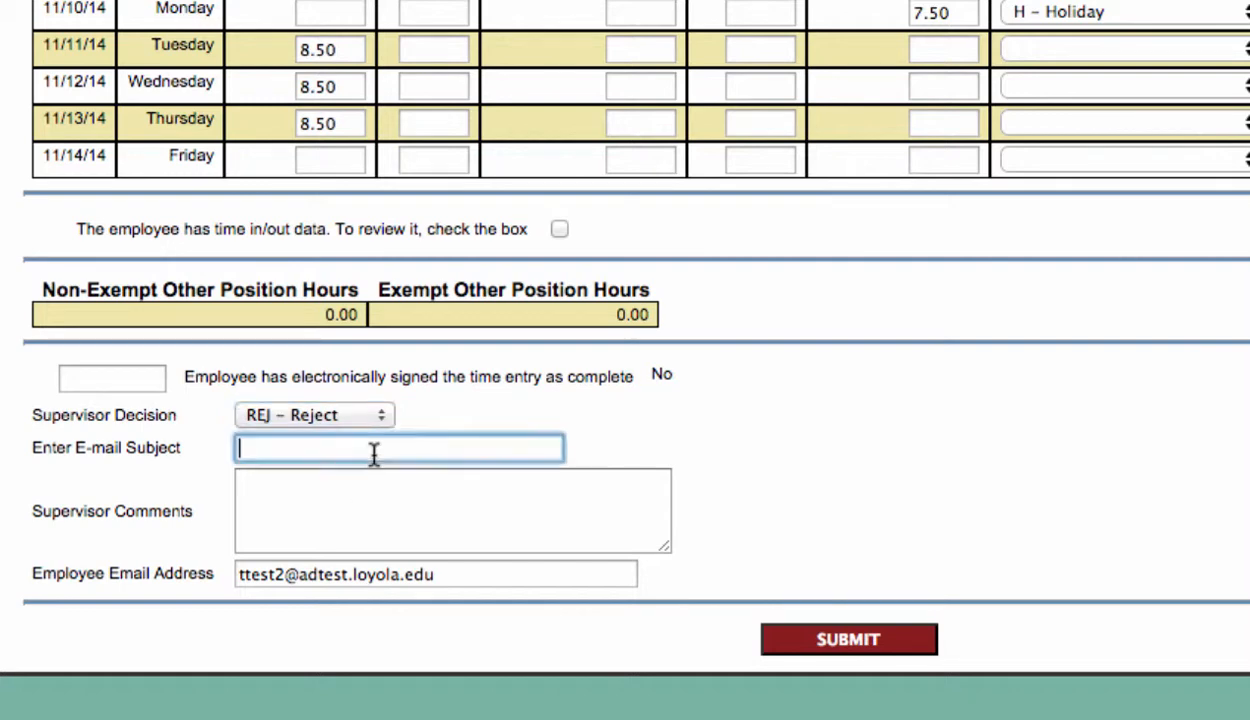
text(you forgot to enter Frida)
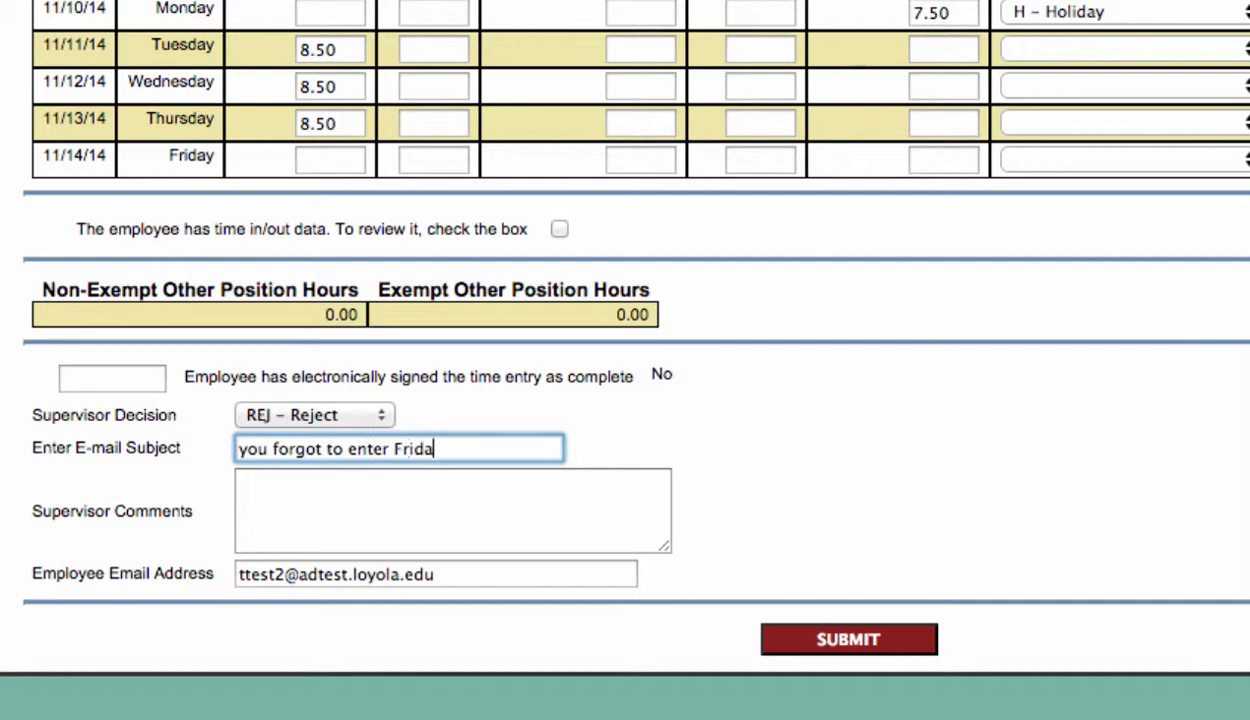
text(y's time)
Step: Comment 'please fill in hours for Friday the 14th asap. thanks!' and submit the rejection
key(Tab)
text(please fill )
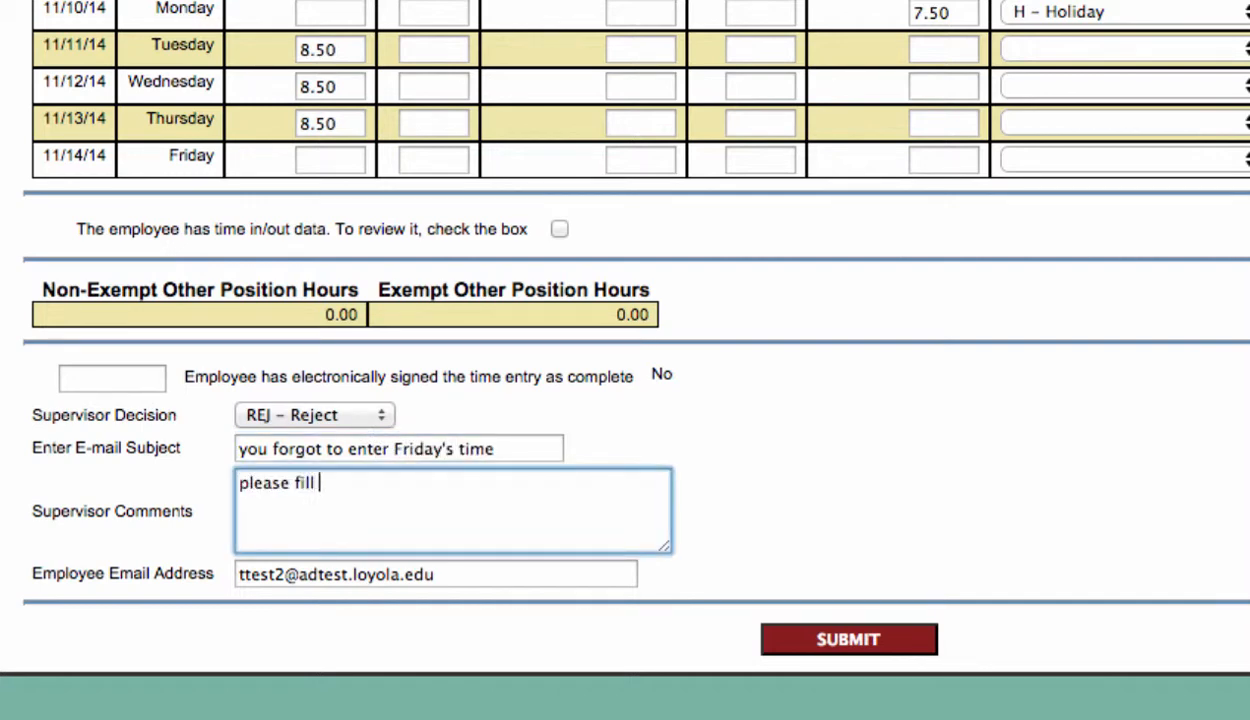
text(in hours for Fridat th)
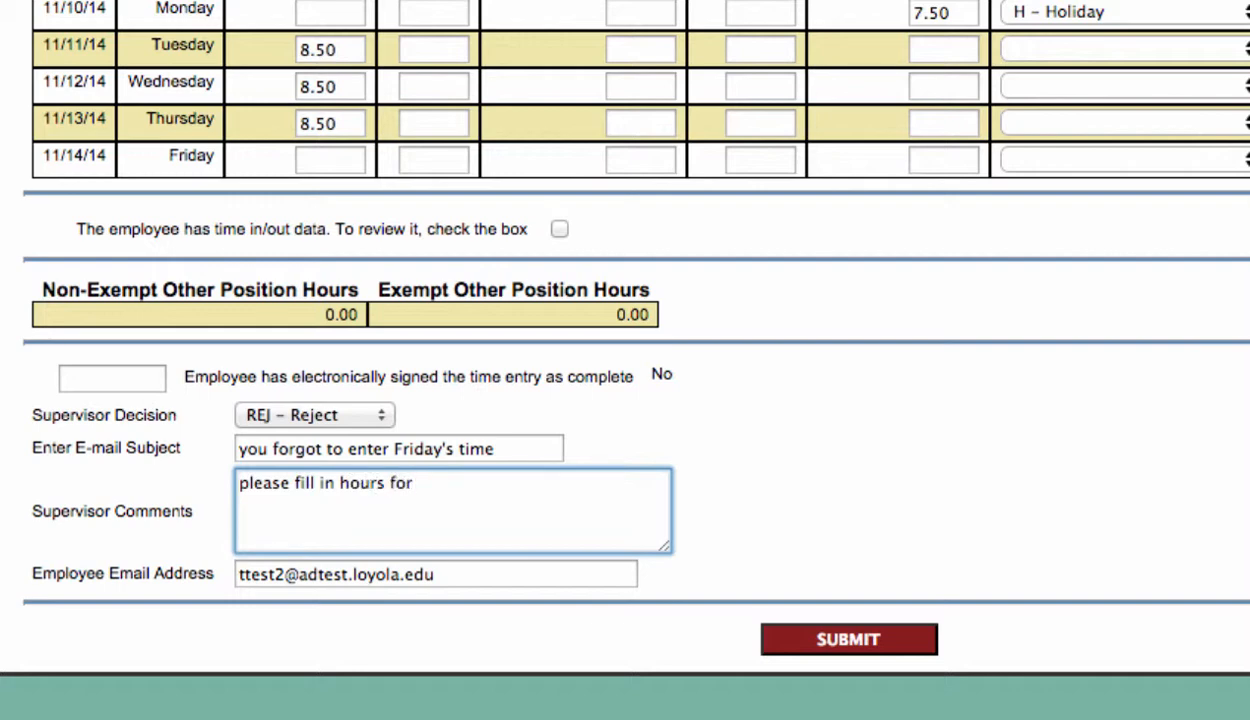
key(BackSpace)
key(BackSpace)
key(BackSpace)
key(BackSpace)
text(y the)
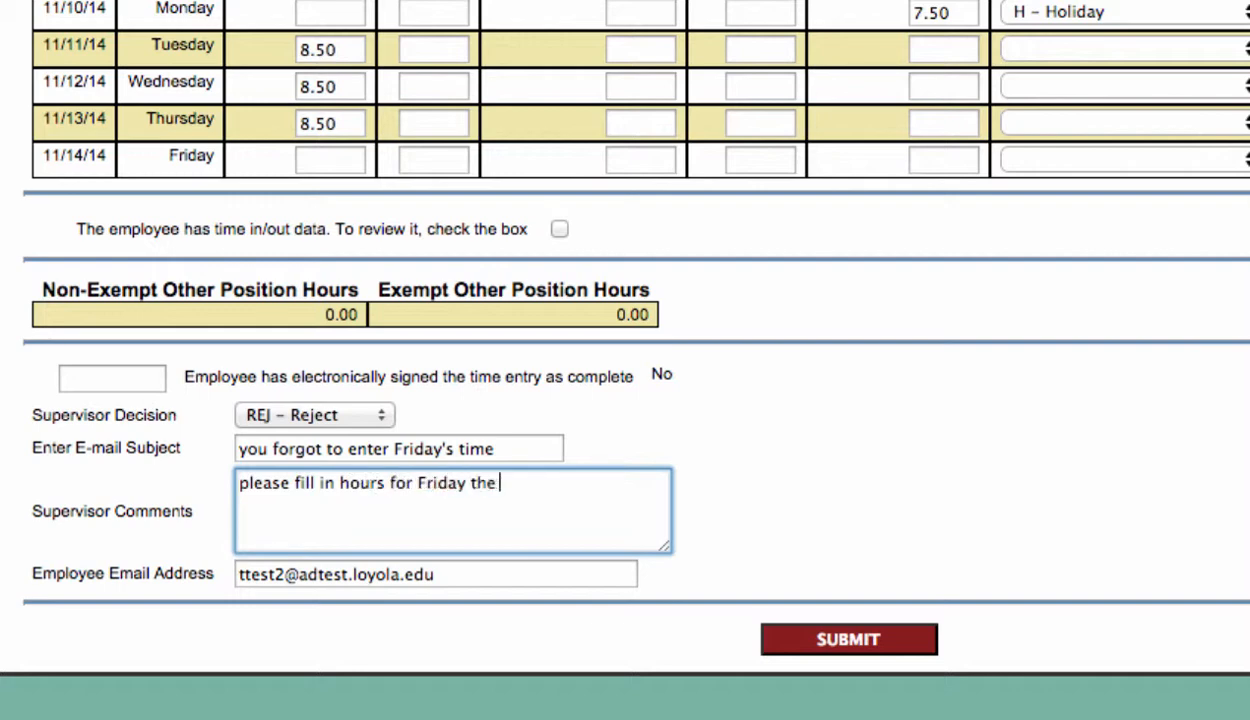
text( 14th asa)
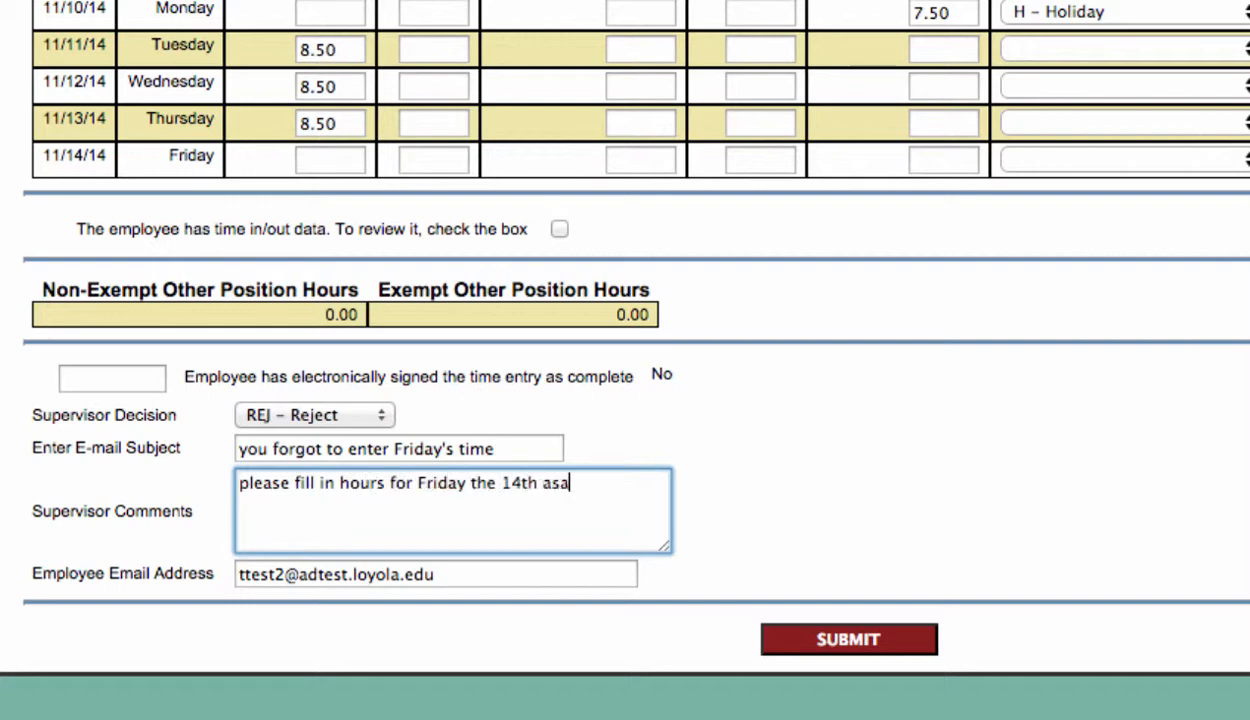
text(p.  thanks!)
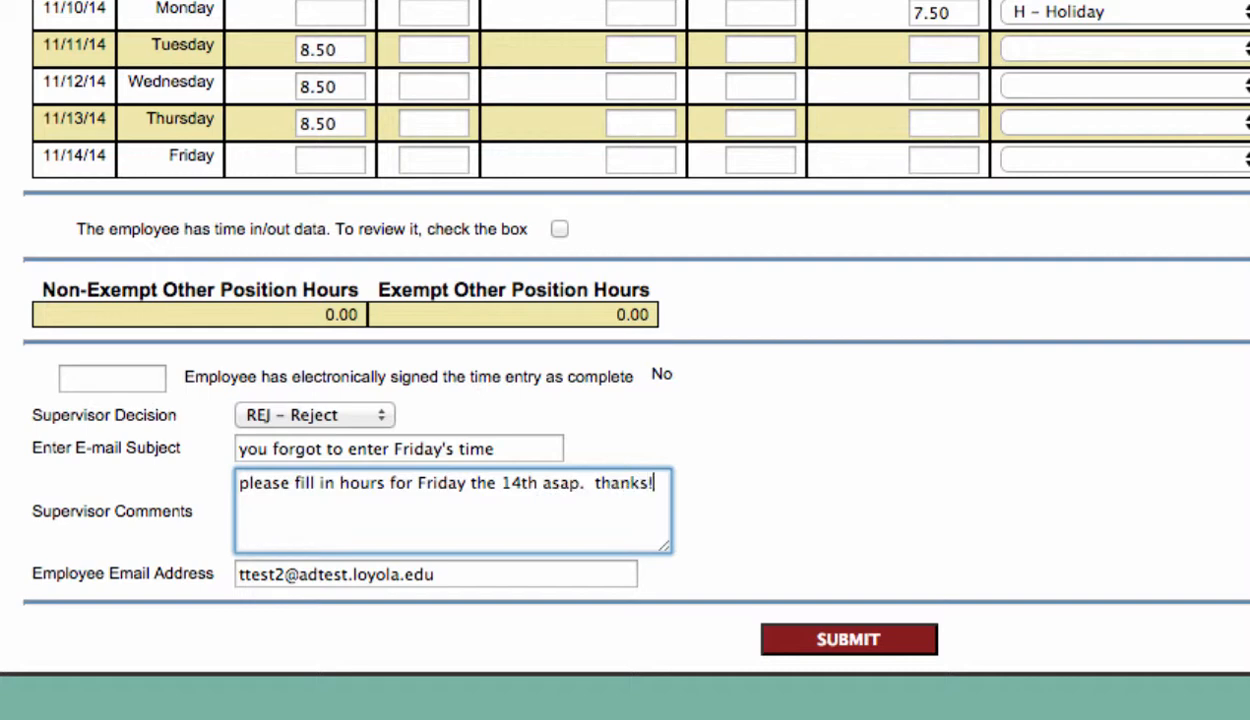
click(805, 648)
click(801, 641)
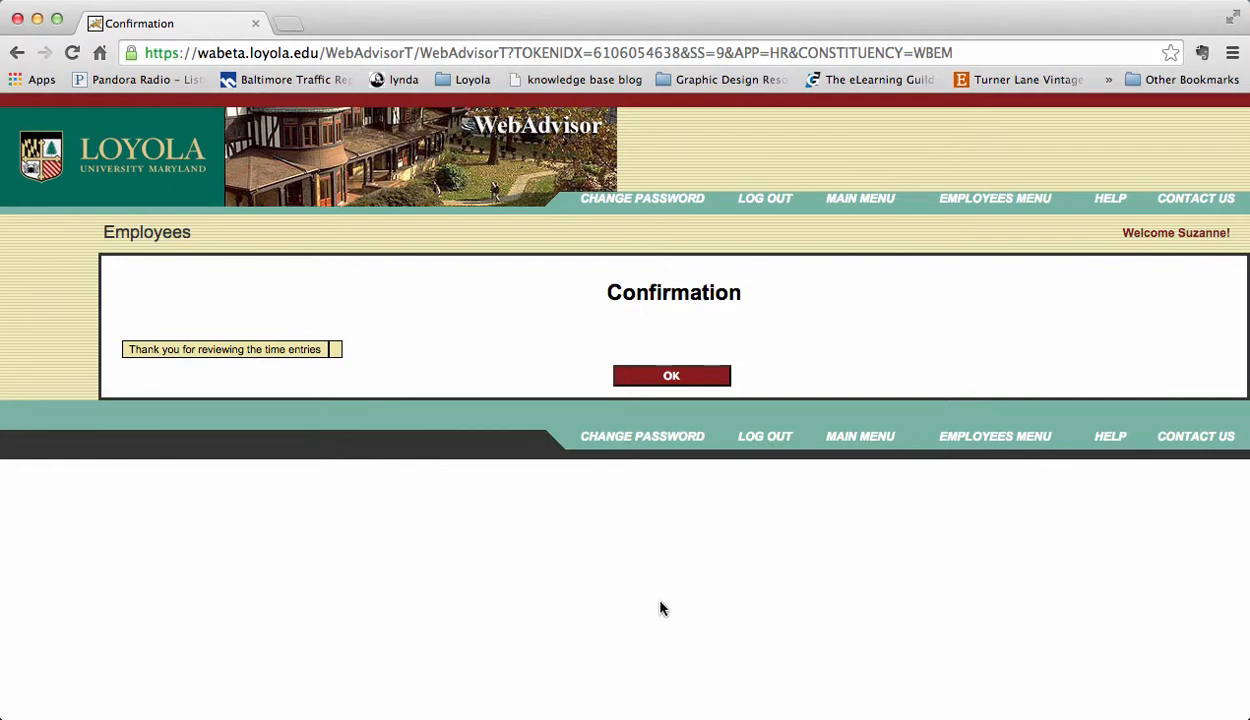
Step: Dismiss the confirmation and reopen the 'Time approval (for supervisors)' list
click(673, 377)
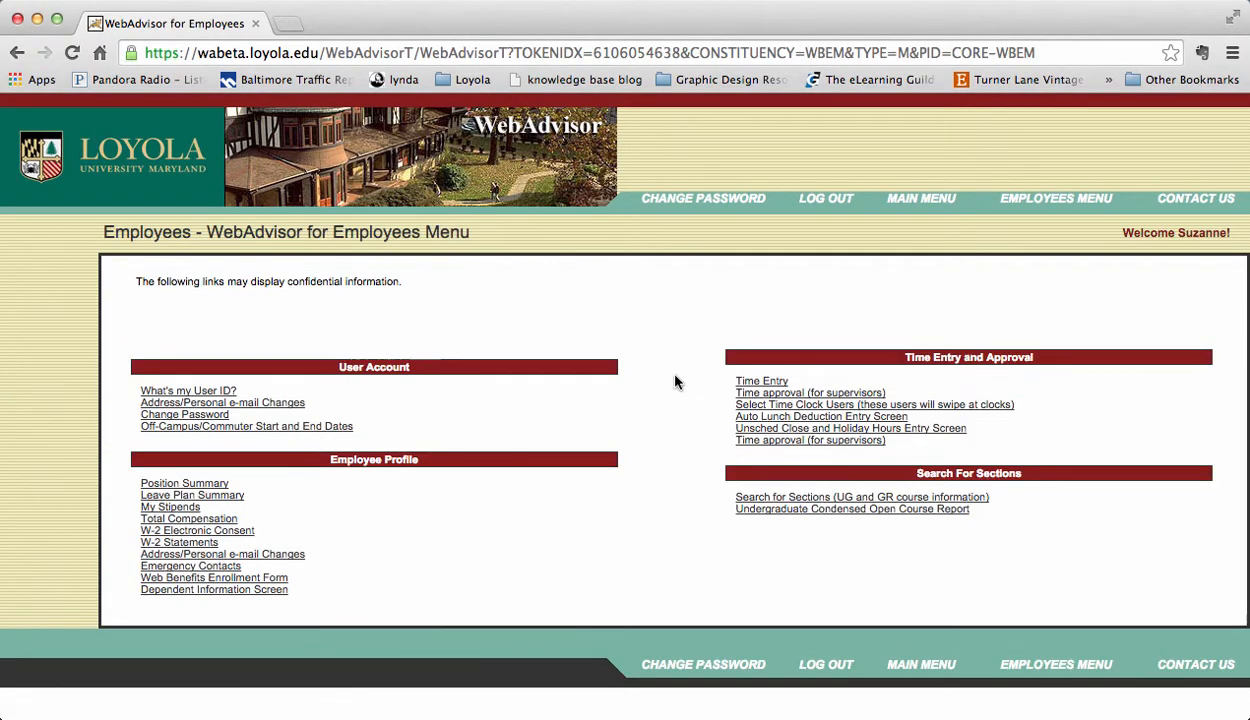
click(753, 393)
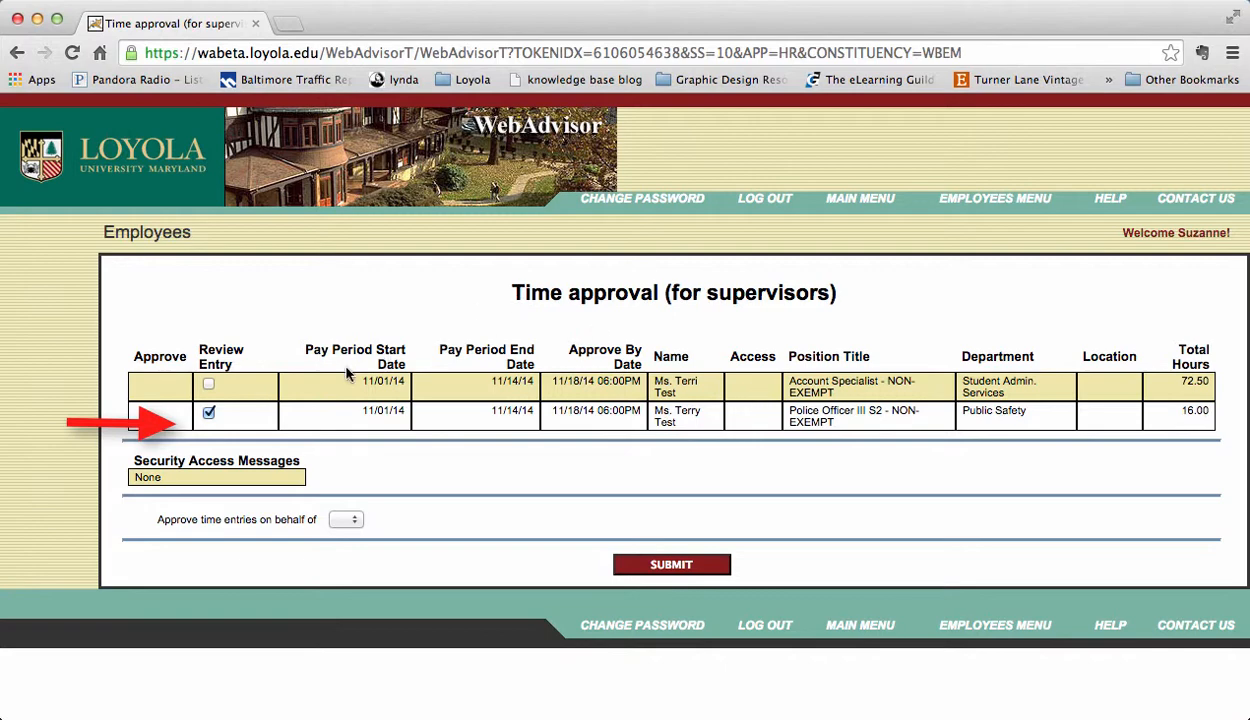
Step: Open the Police Officer's entry and add 7.5 Annual Leave Hours on 11/03 and 11/04
click(661, 562)
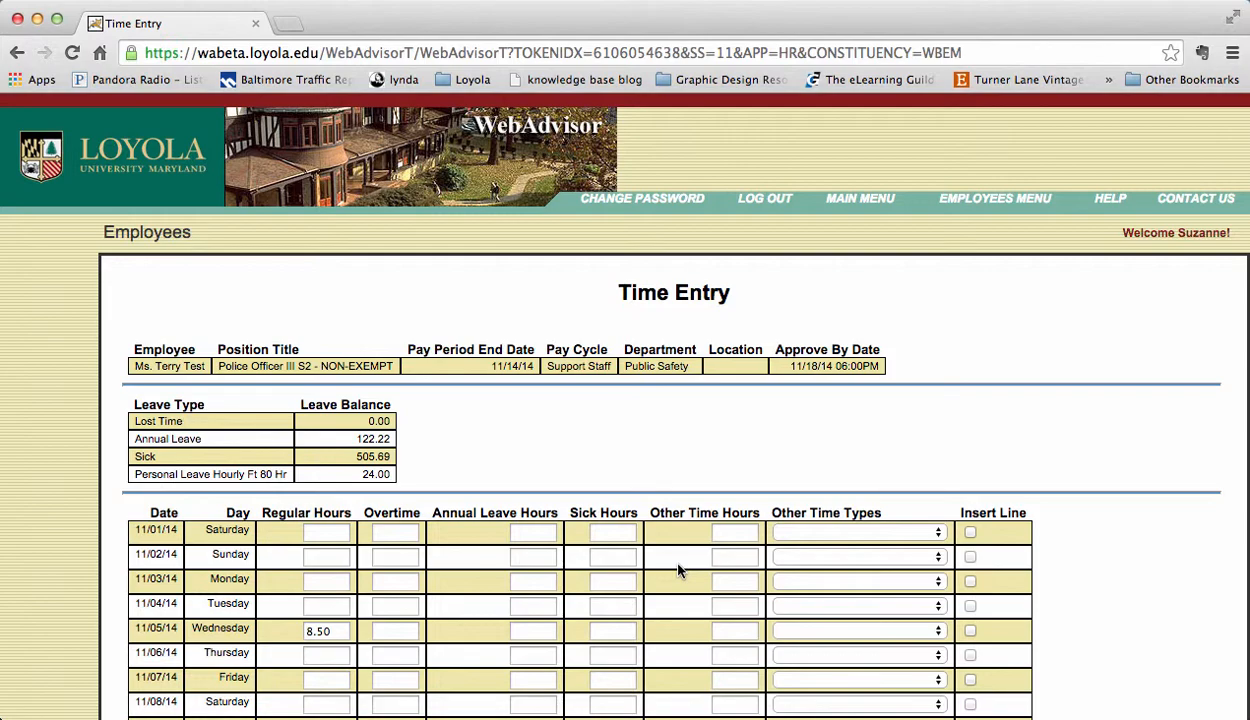
scroll(677, 570, down, 3)
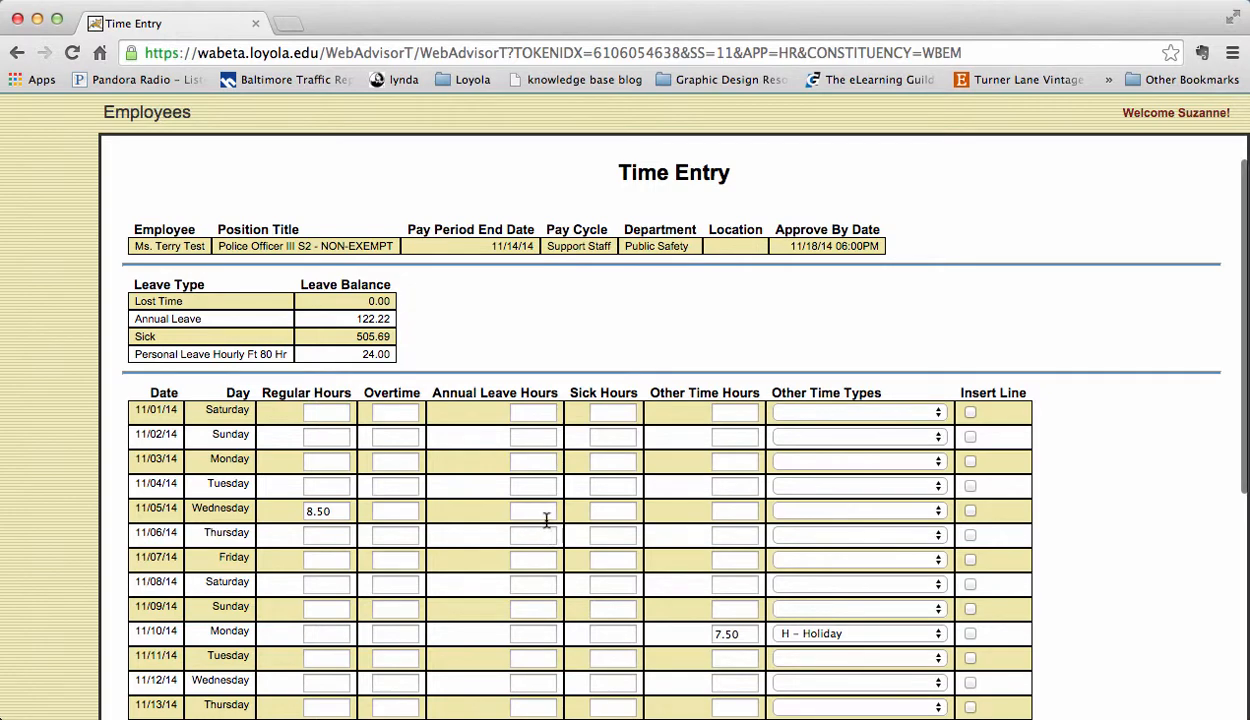
click(533, 460)
text(7.5)
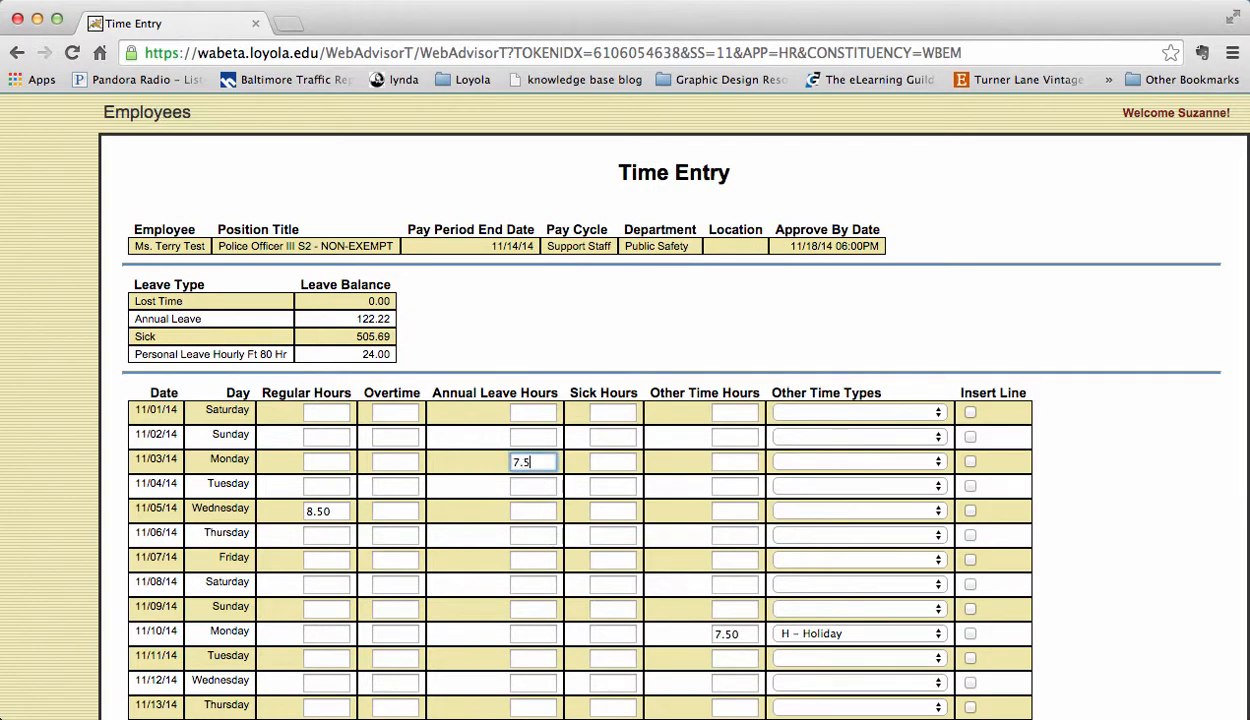
click(533, 487)
text(7.5)
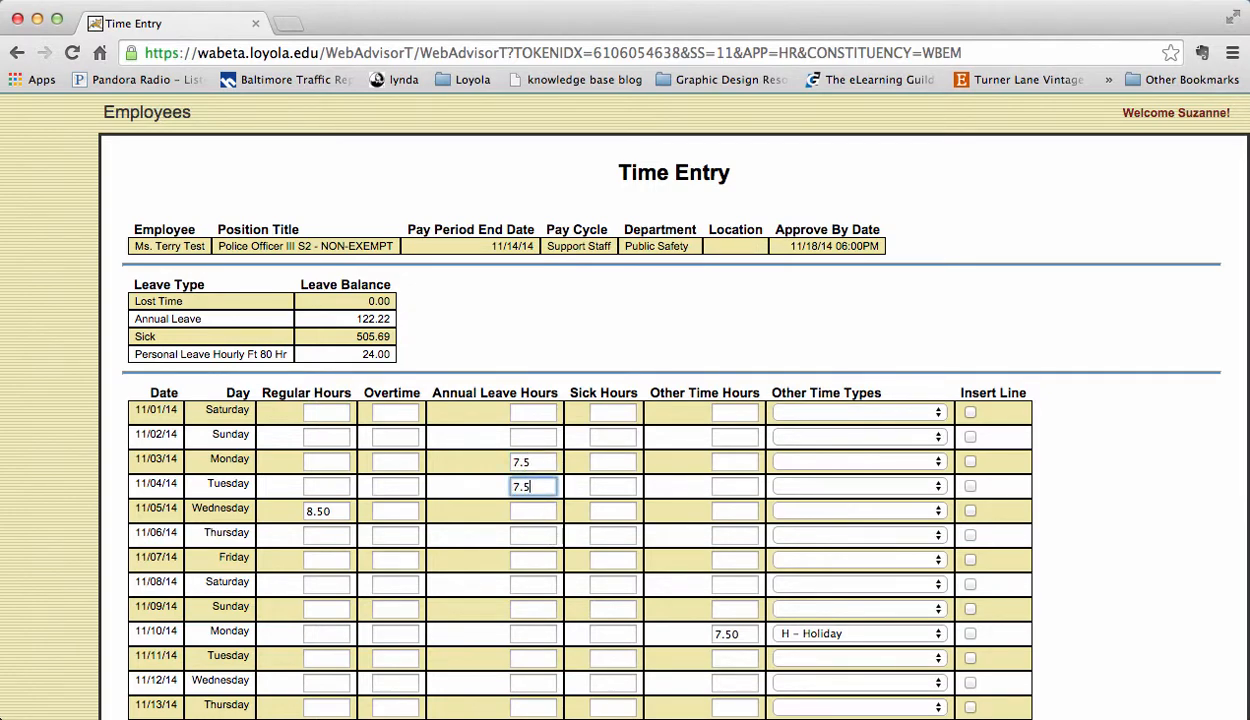
Step: Tick the box to review the Police Officer's time in/out data
scroll(625, 400, down, 2)
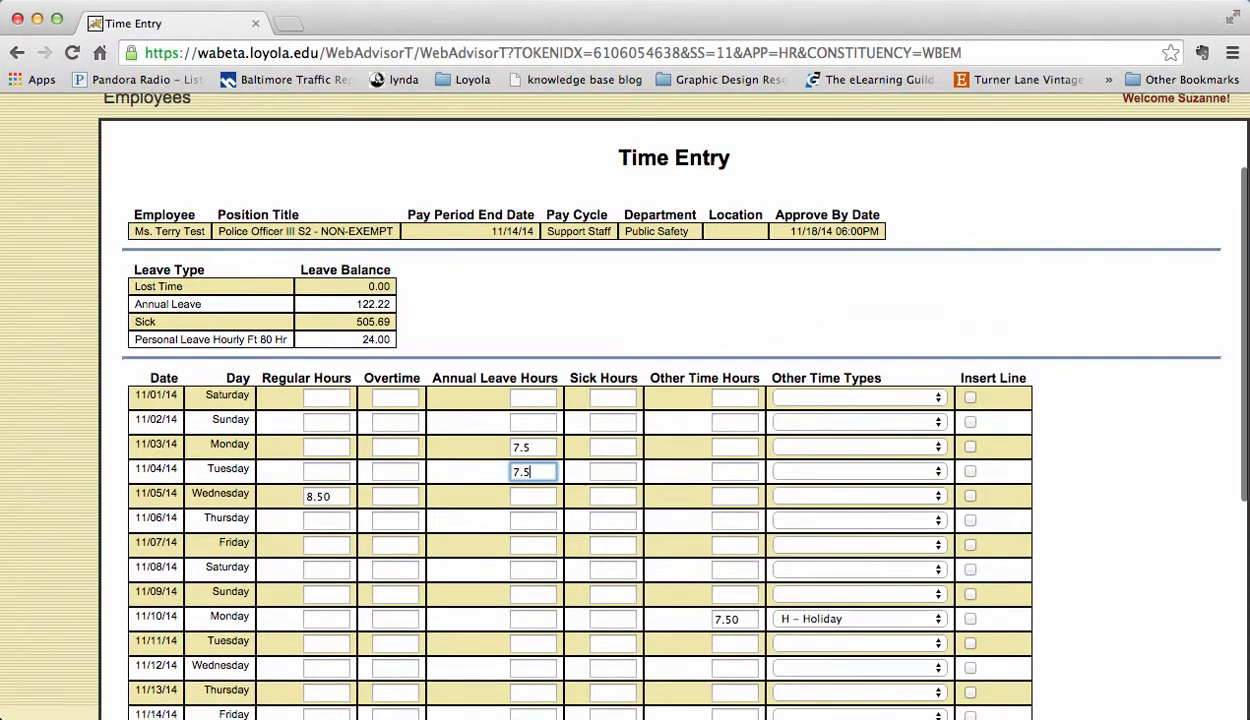
scroll(625, 400, down, 4)
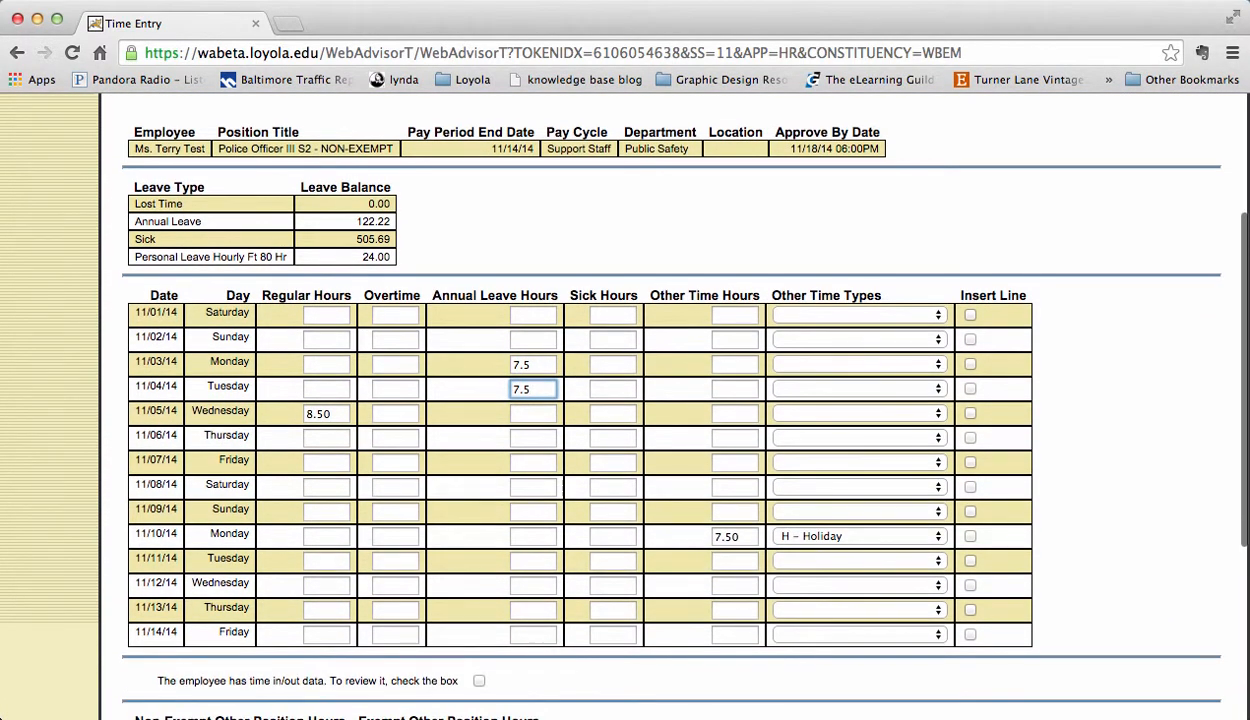
scroll(477, 443, down, 4)
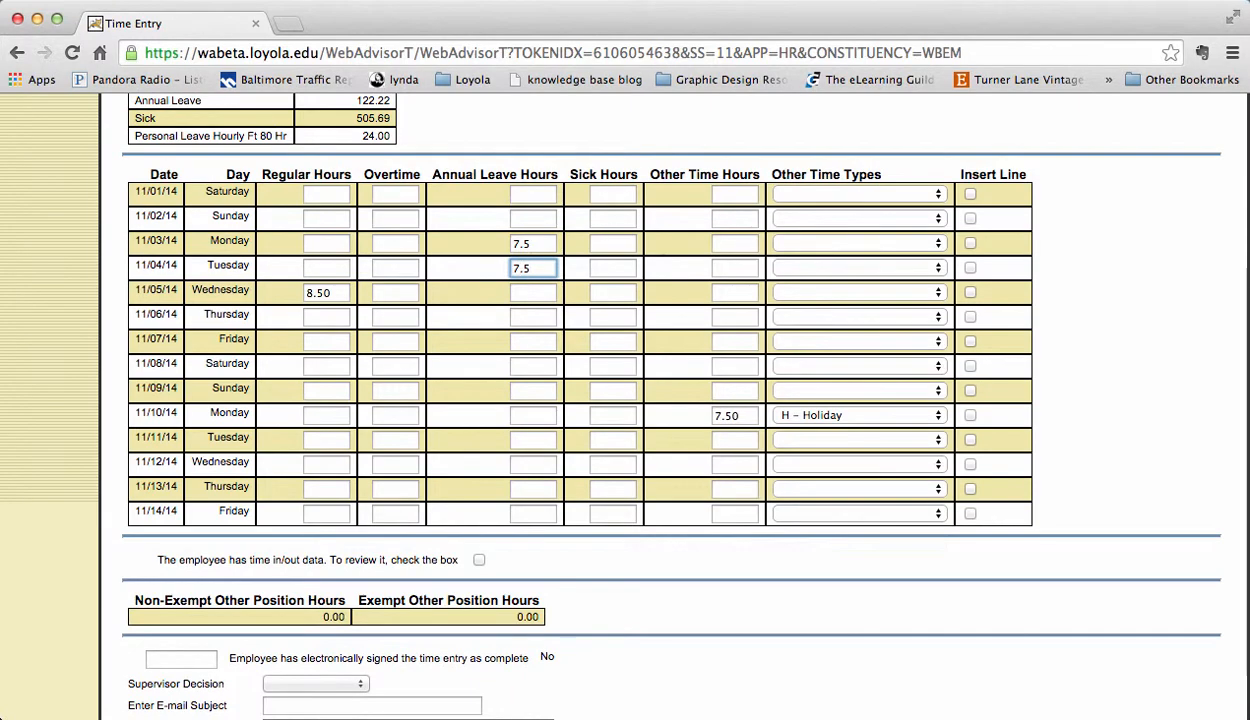
click(479, 560)
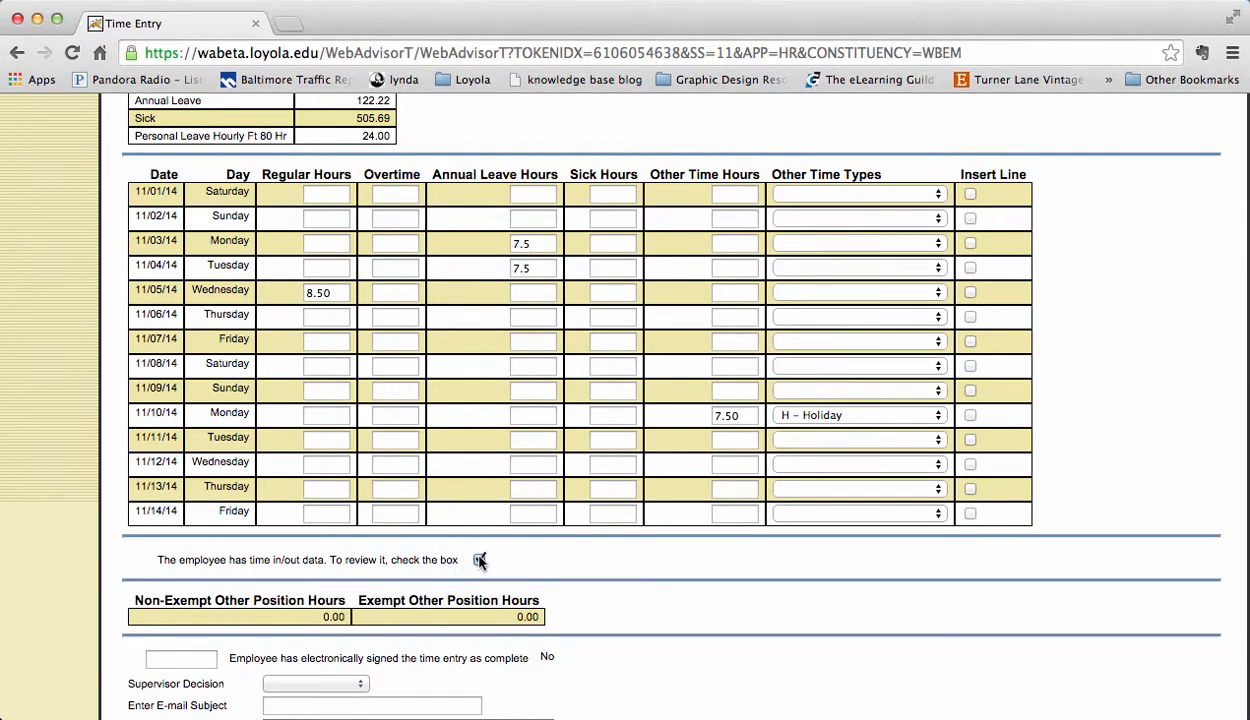
Step: Give Thursday 11/06/14 a time in of 8am and time out of 4:30pm, then submit
scroll(479, 560, down, 9)
click(672, 636)
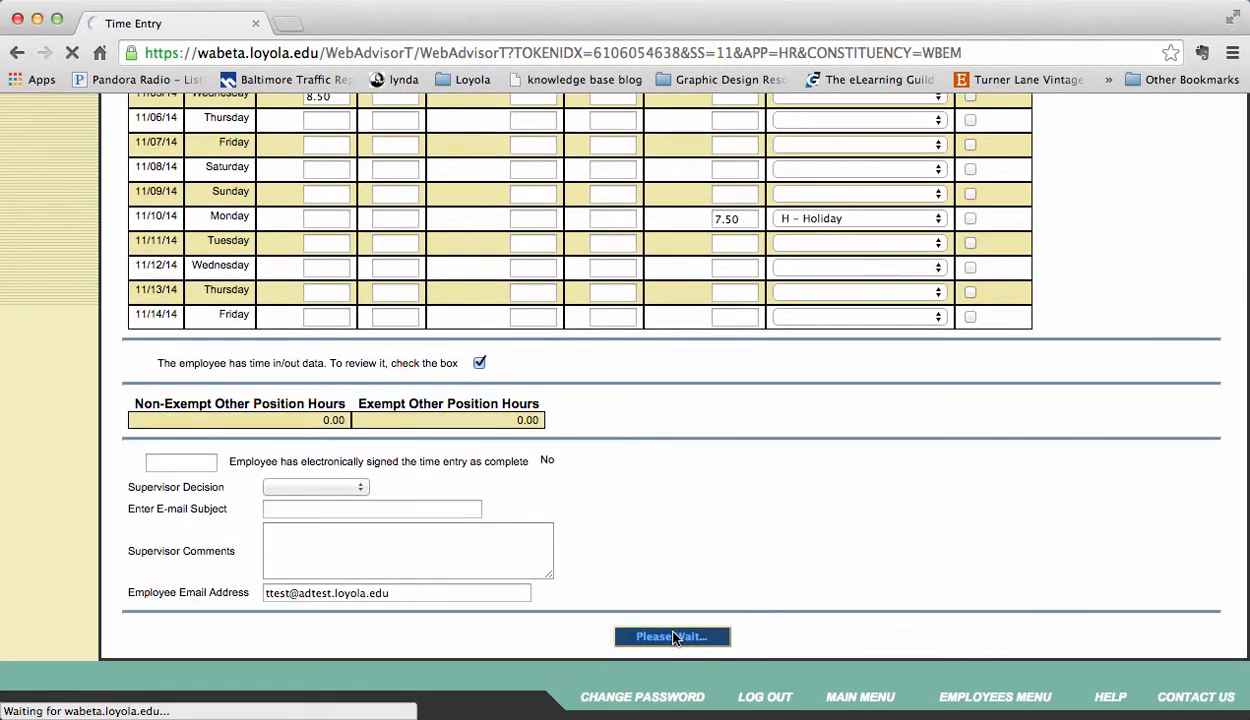
scroll(672, 636, down, 15)
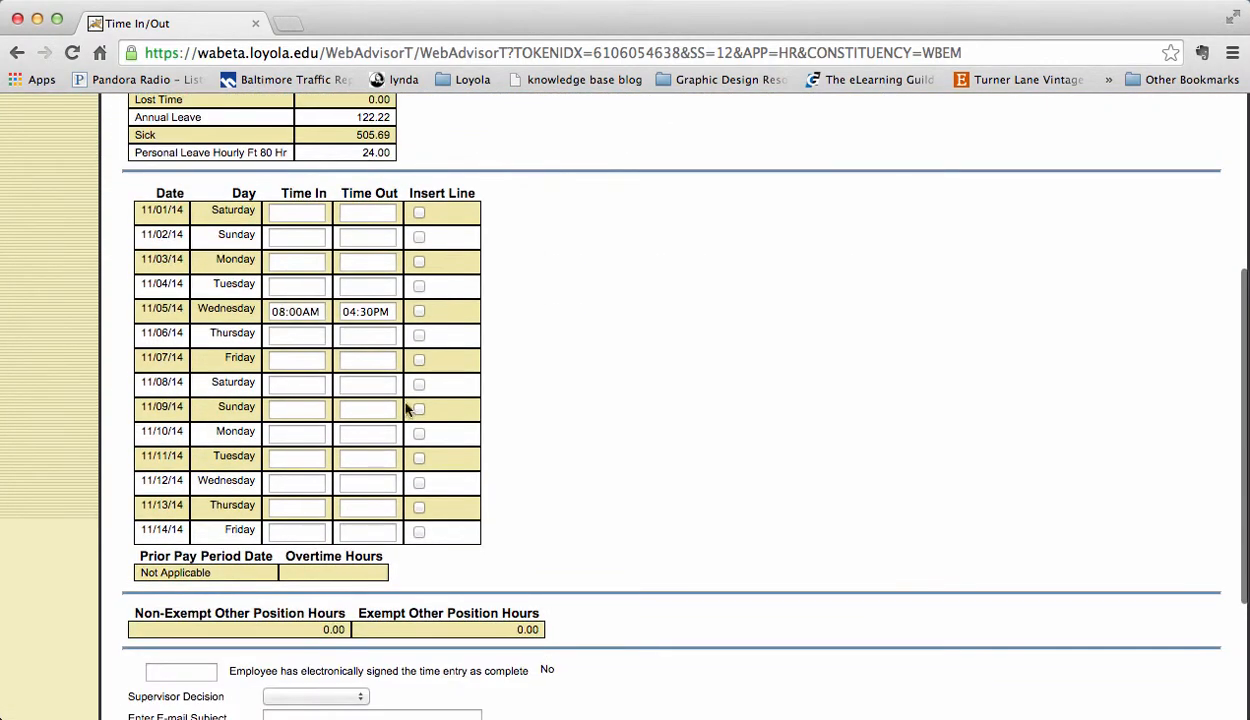
click(303, 337)
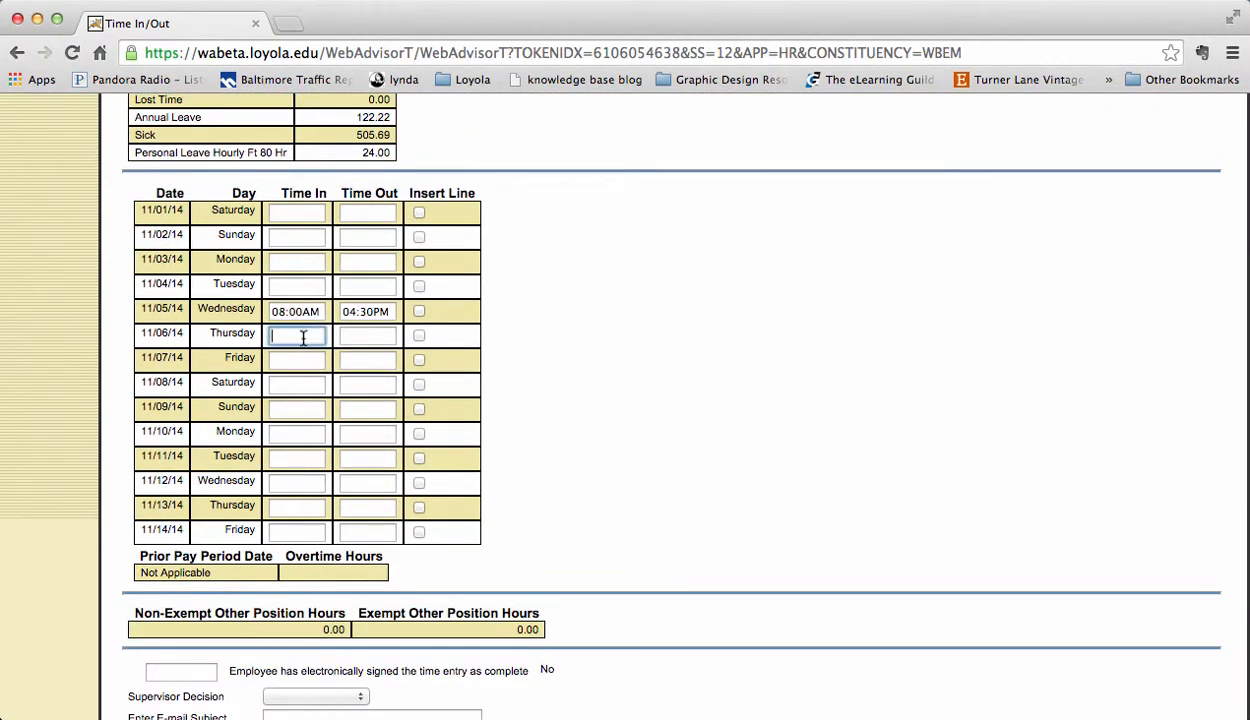
text(8am)
key(Tab)
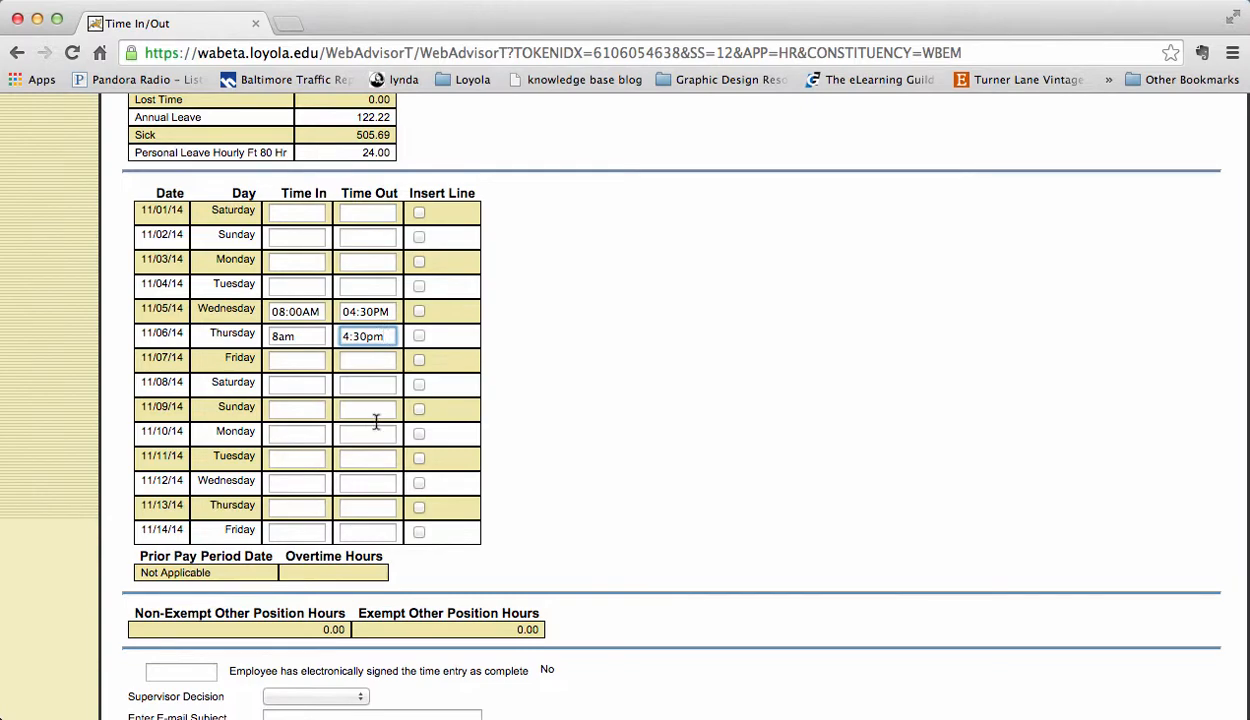
scroll(376, 434, down, 5)
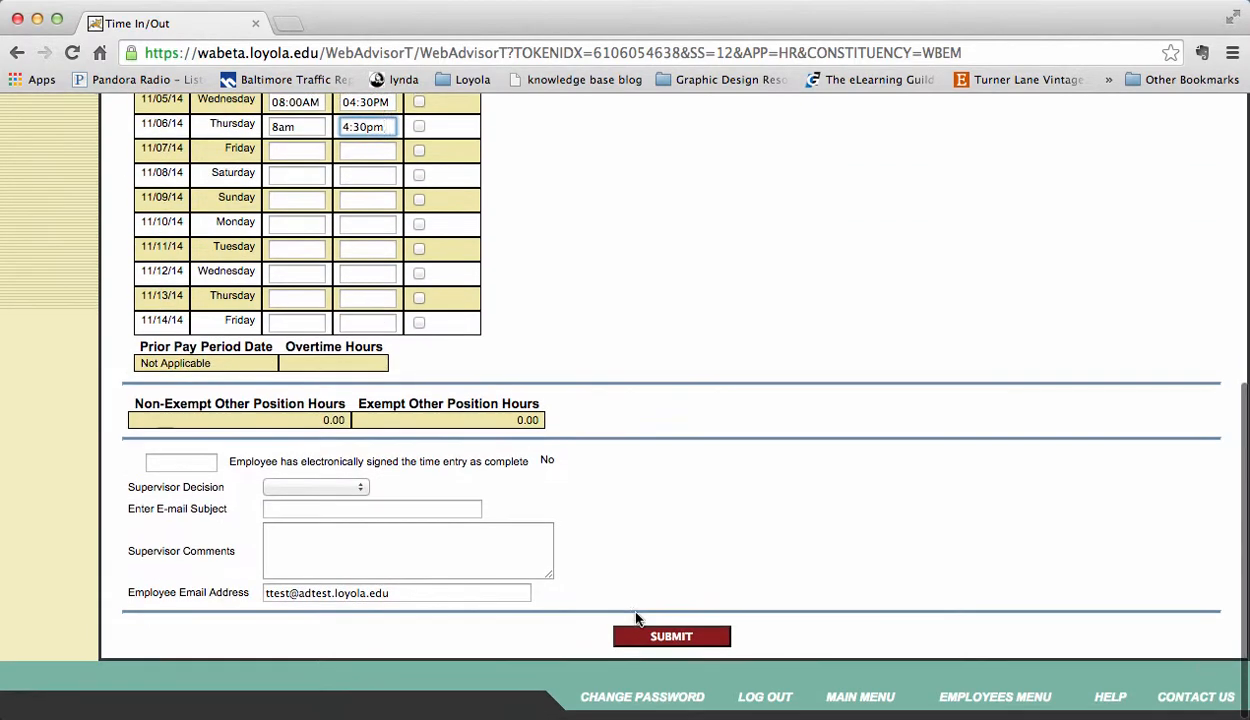
click(676, 640)
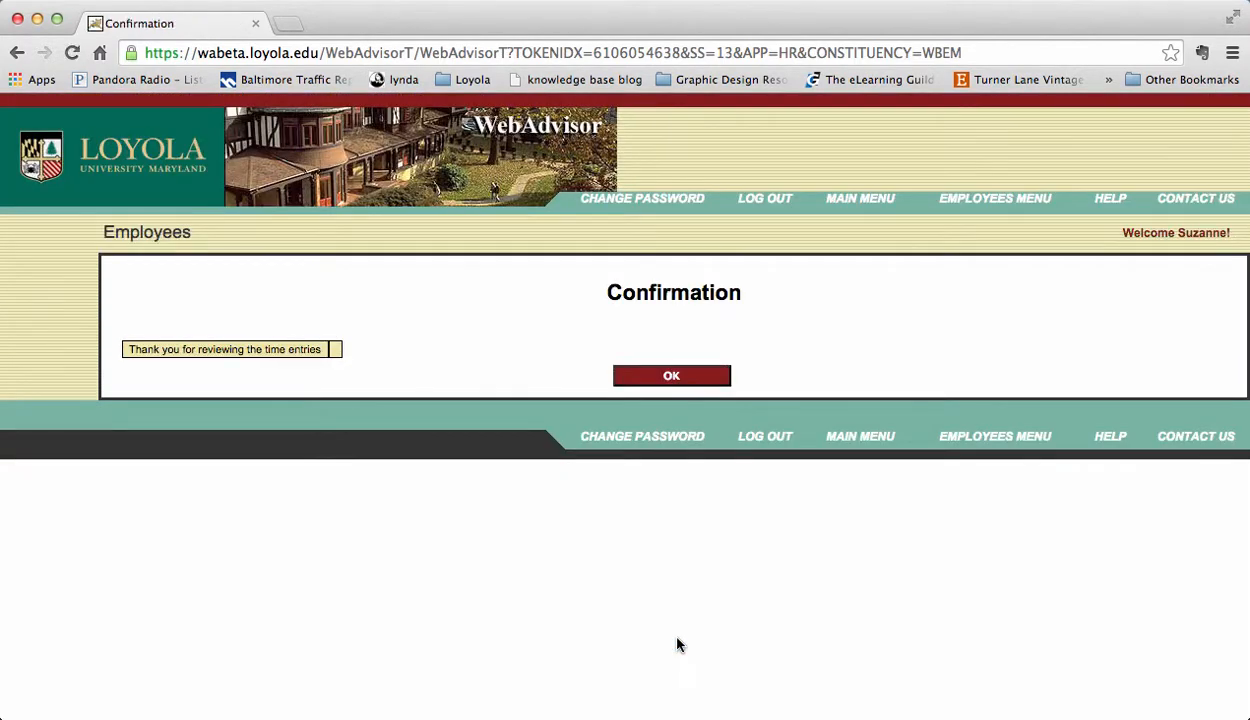
Step: Return to the approval list and reopen the corrected 39.50-hour time entry
click(672, 377)
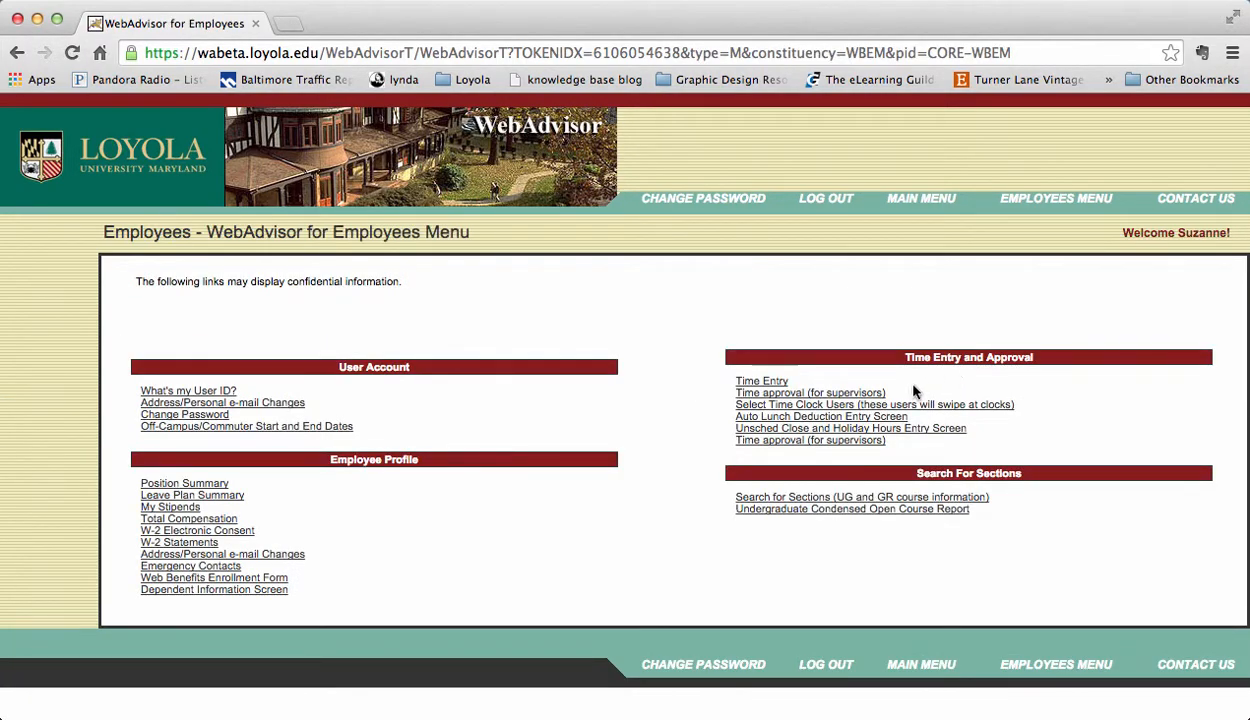
click(866, 394)
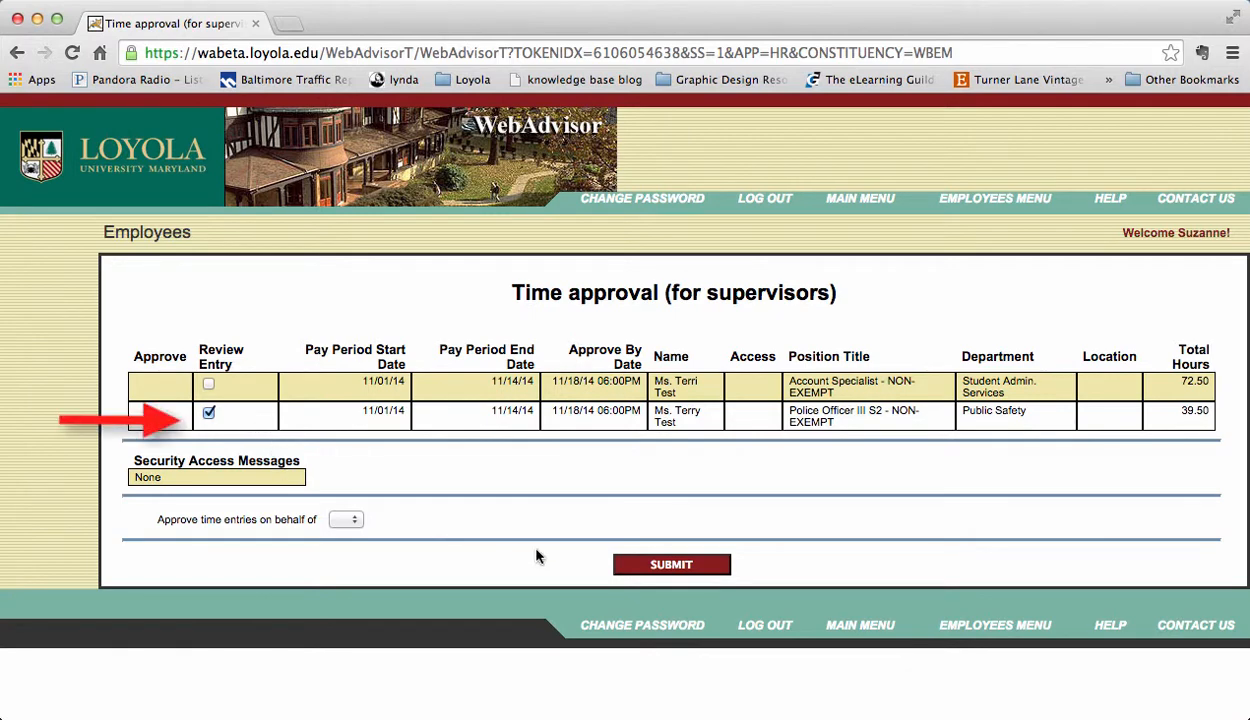
click(648, 566)
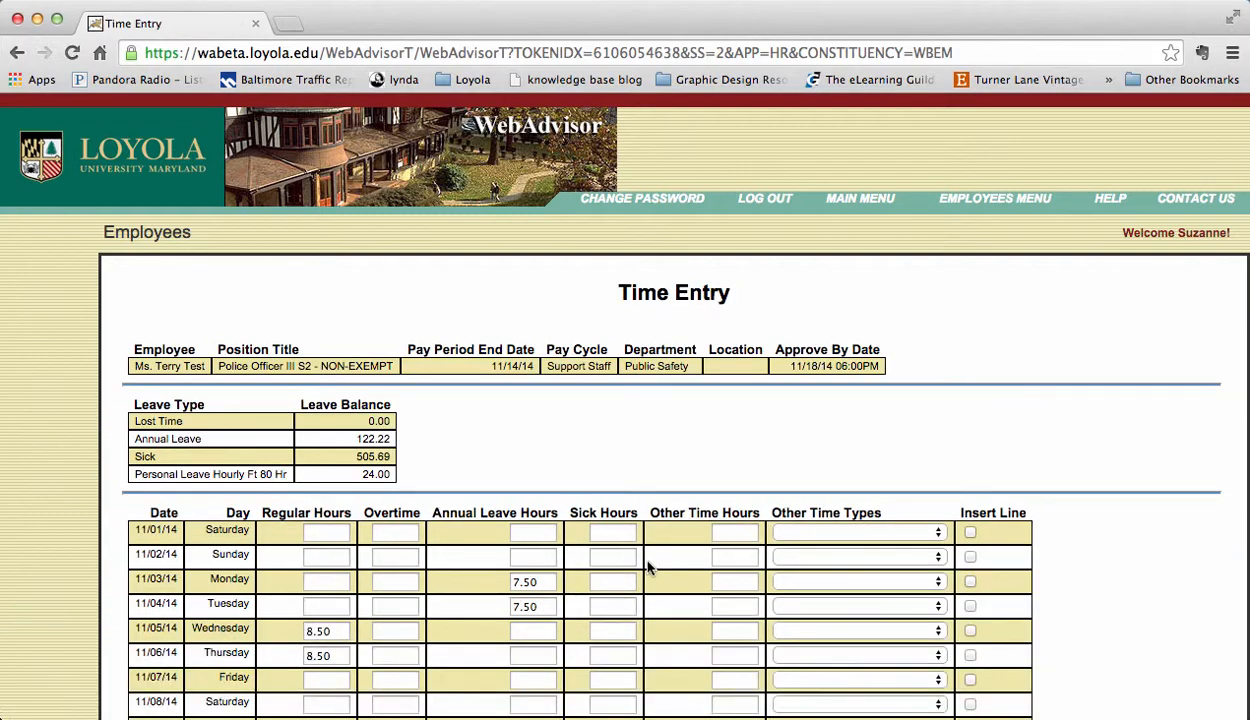
Step: Set Supervisor Decision to APP - Approve and submit it
scroll(647, 567, down, 10)
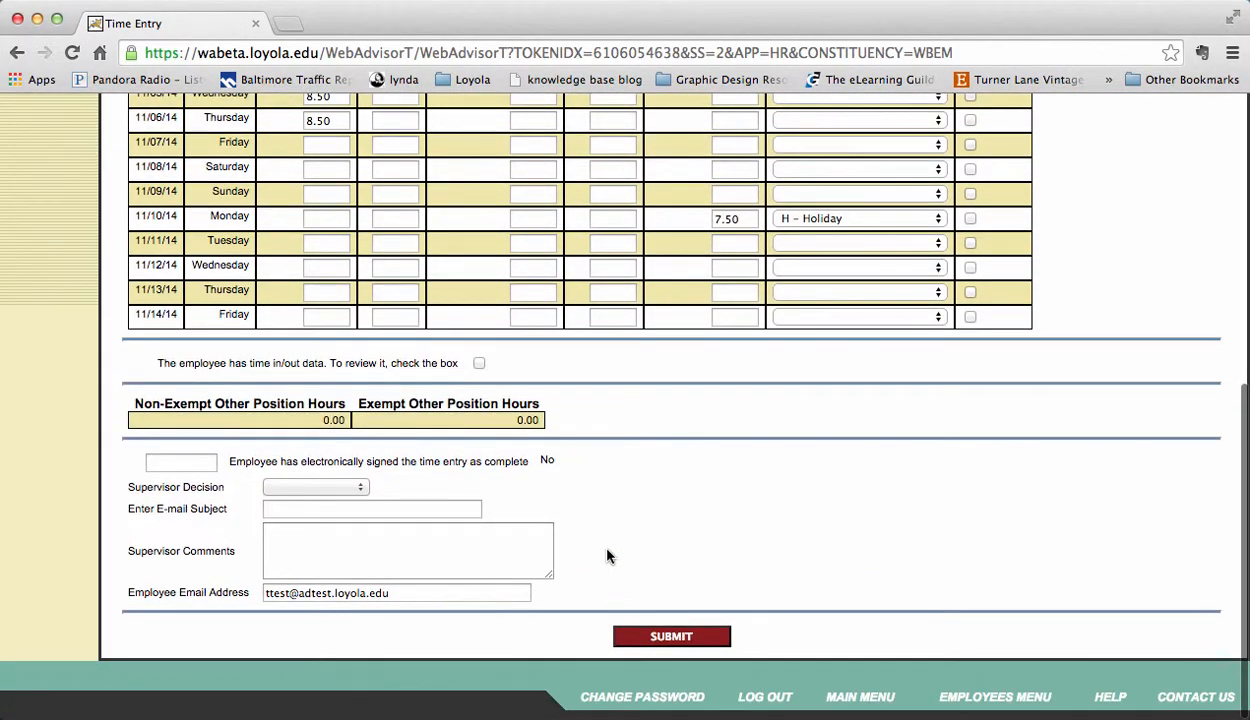
click(333, 487)
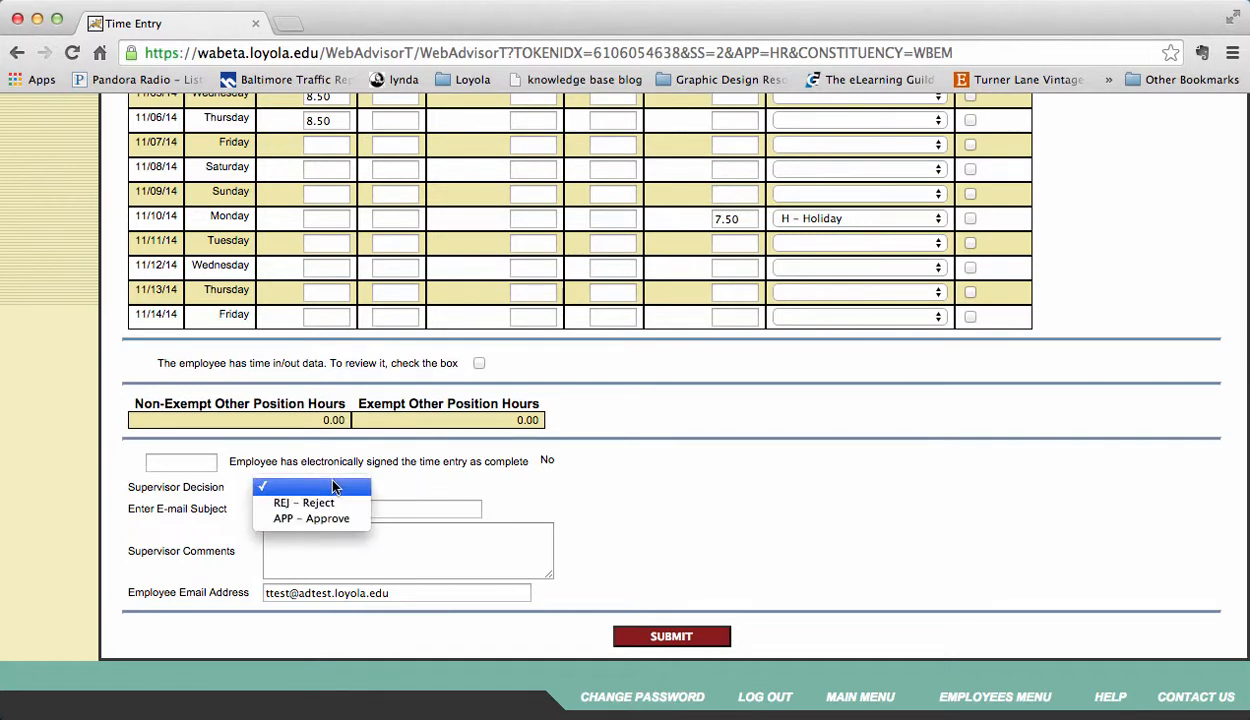
click(340, 518)
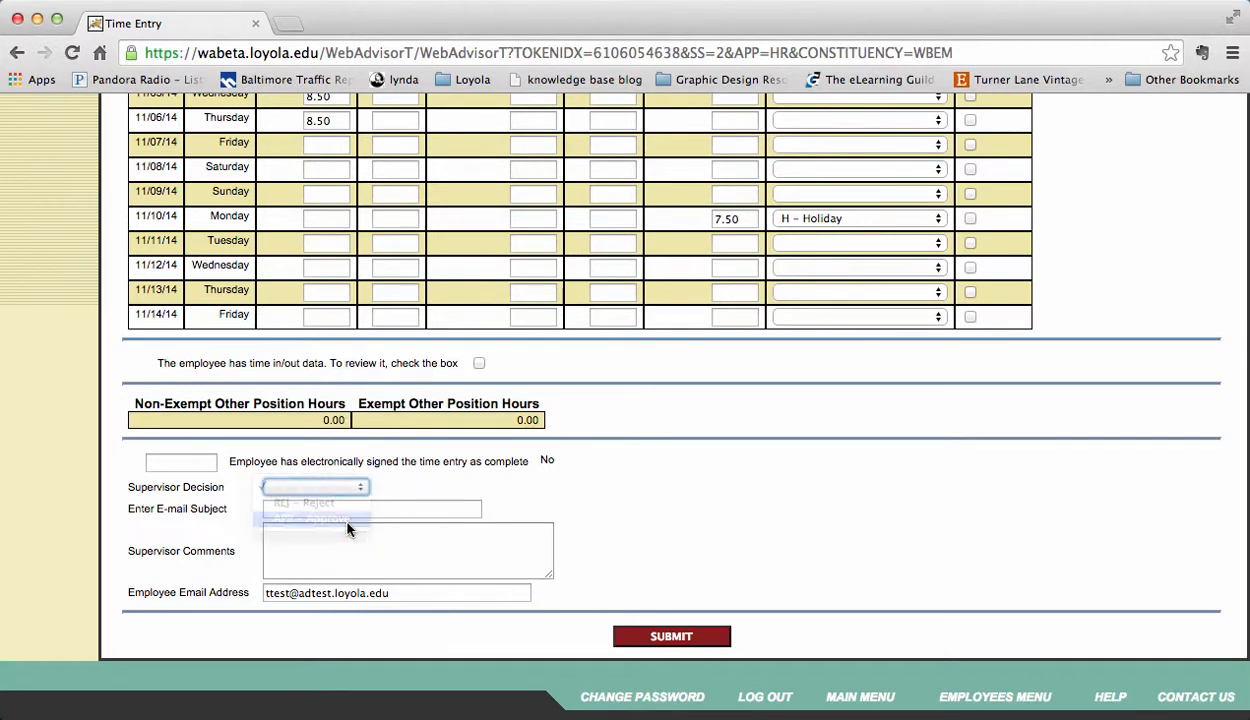
click(678, 641)
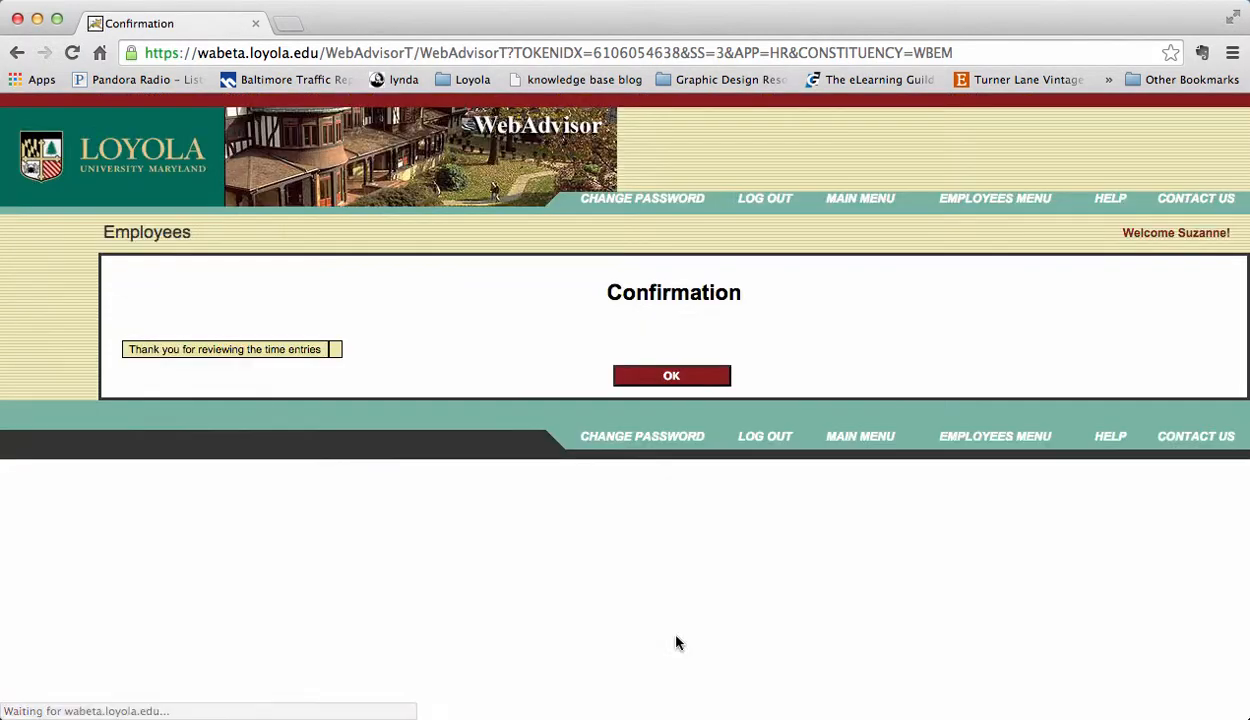
Step: Reopen the supervisor time approval list to confirm the Public Safety entry shows as approved
click(671, 380)
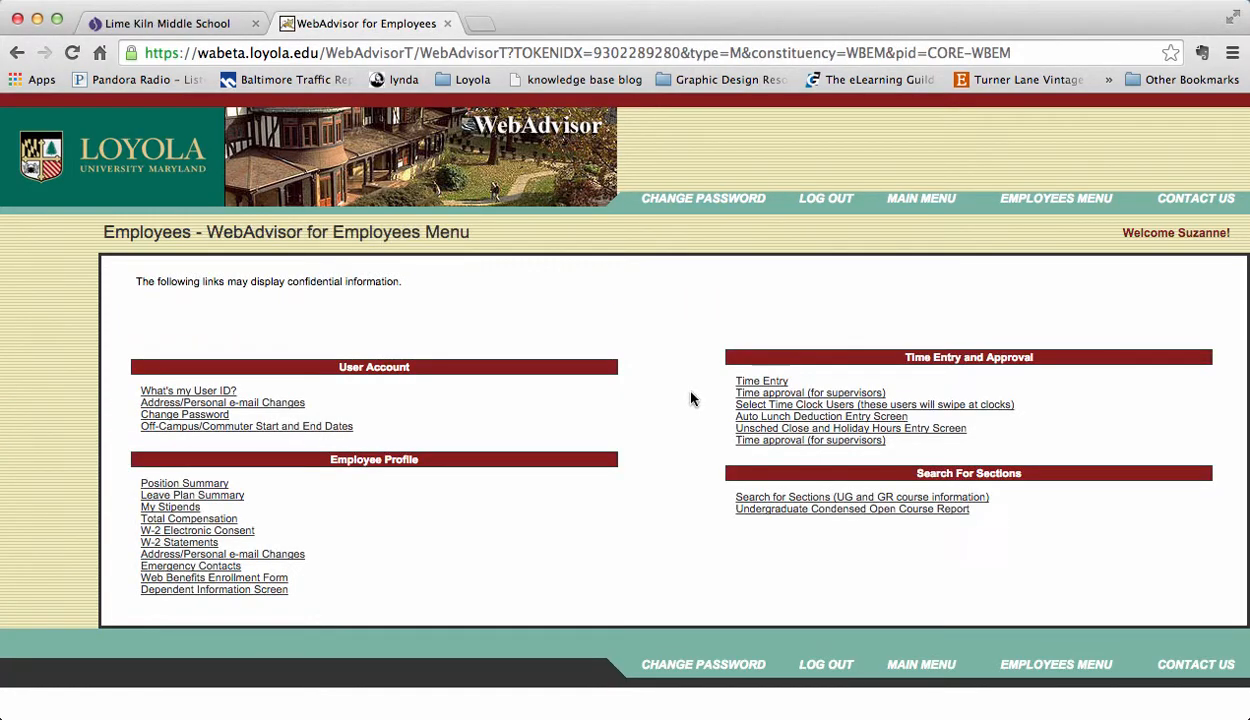
click(757, 395)
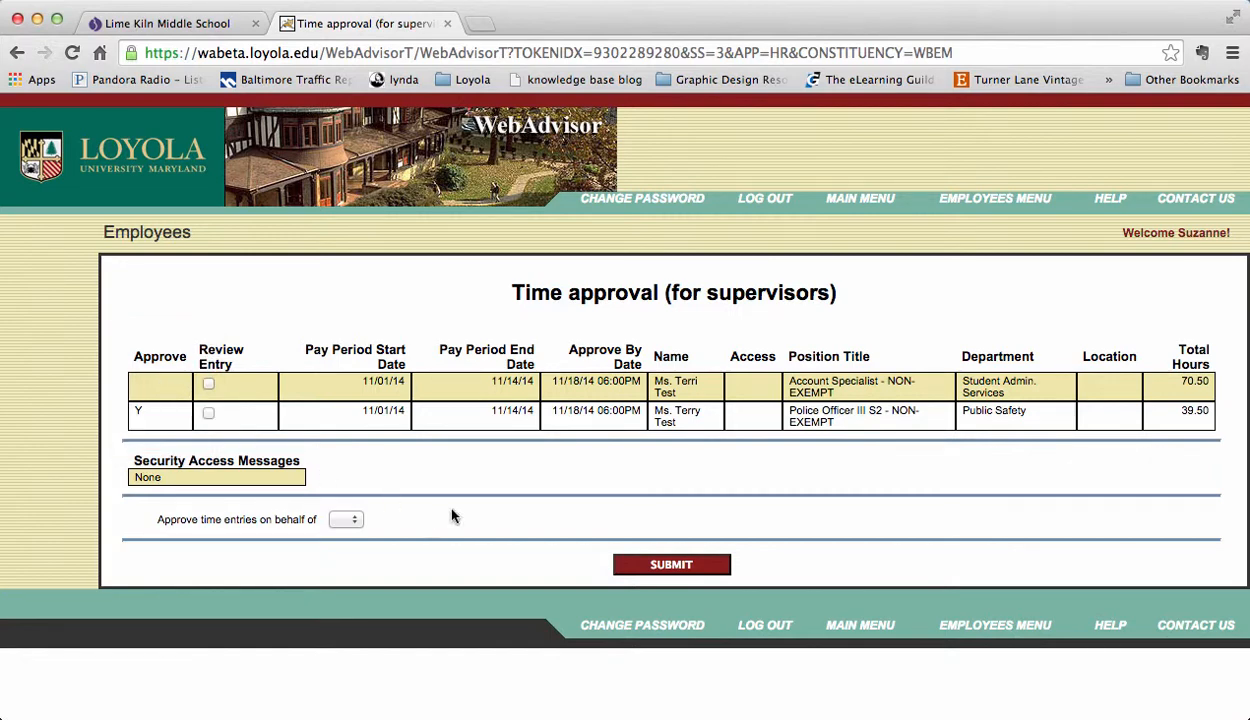
click(675, 563)
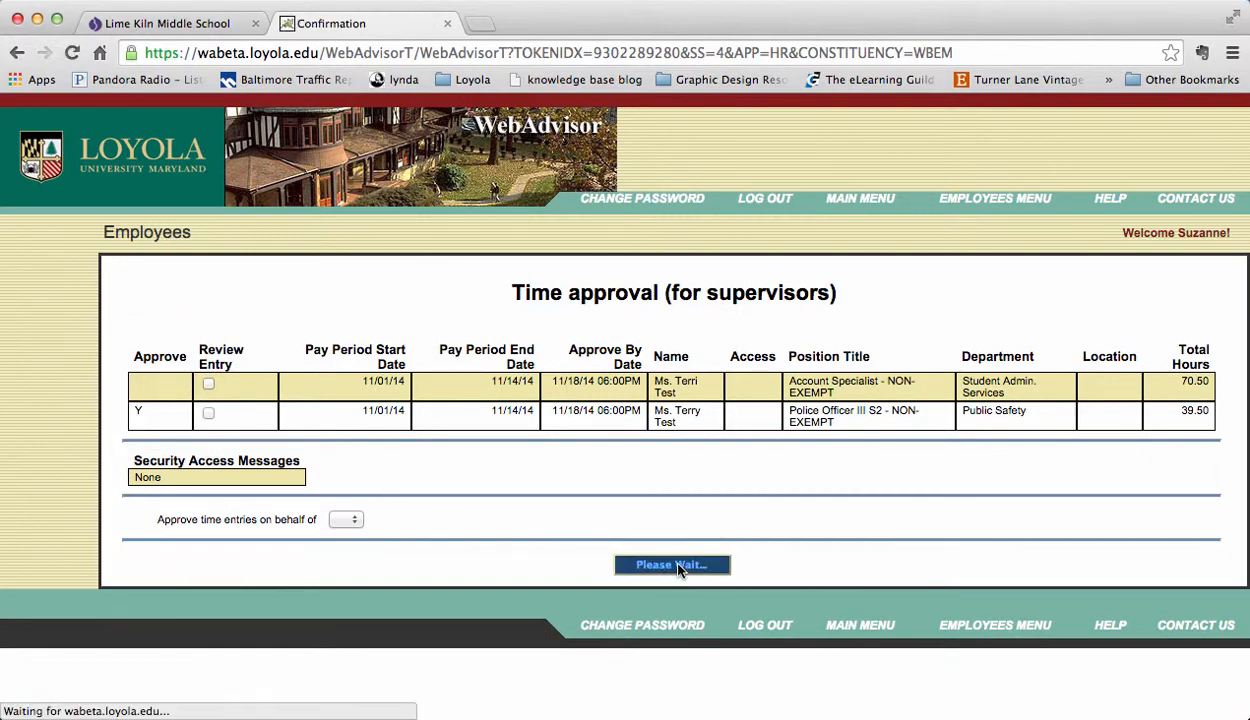
Step: Return to the menu and log out of WebAdvisor, back to the guest Main Menu
click(670, 376)
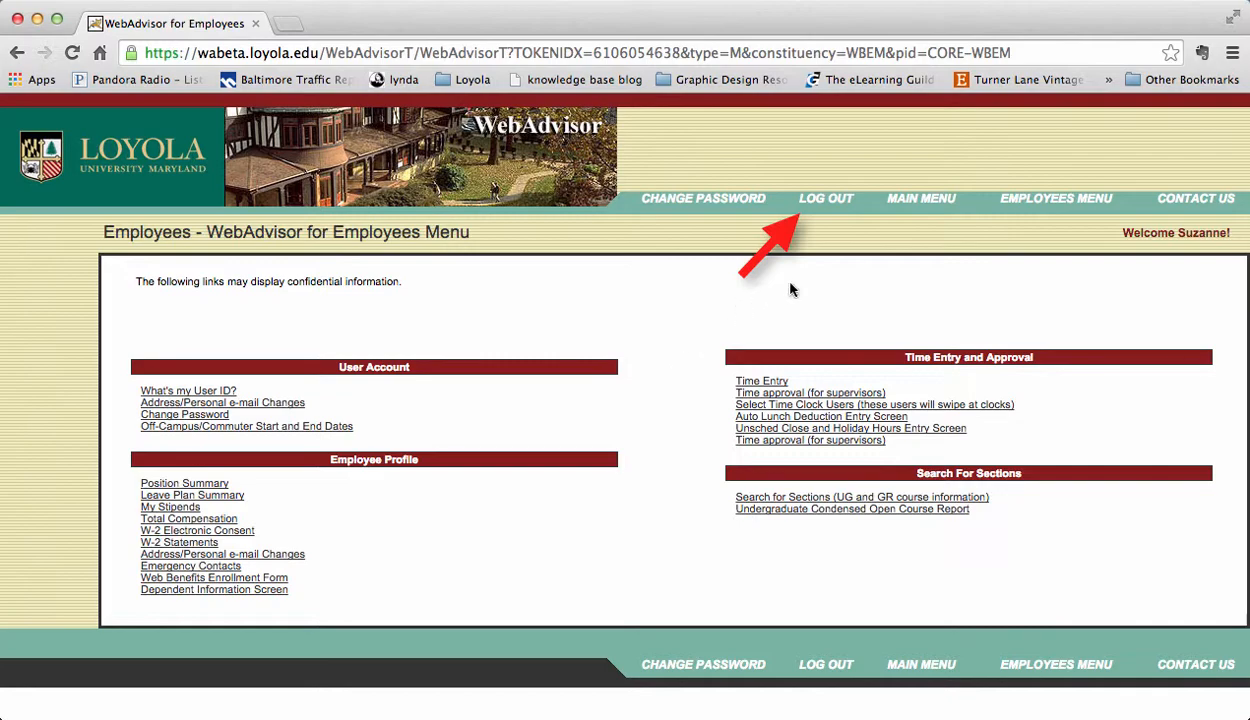
click(825, 210)
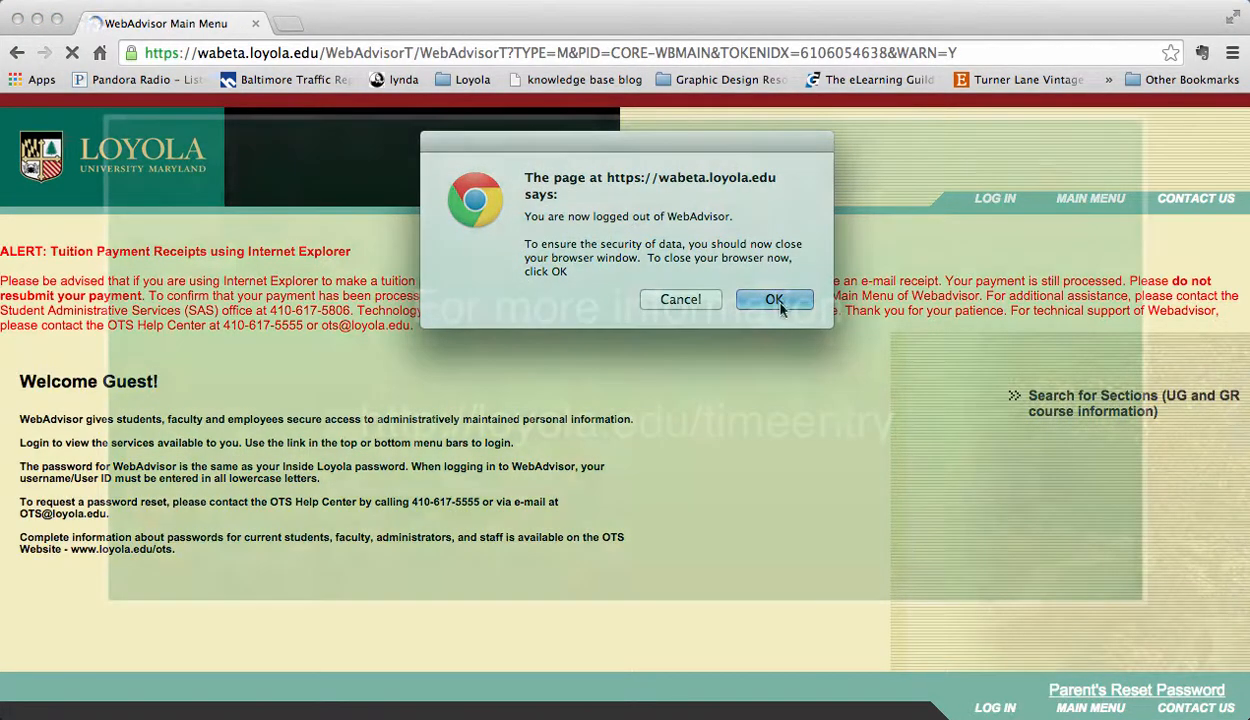
click(787, 301)
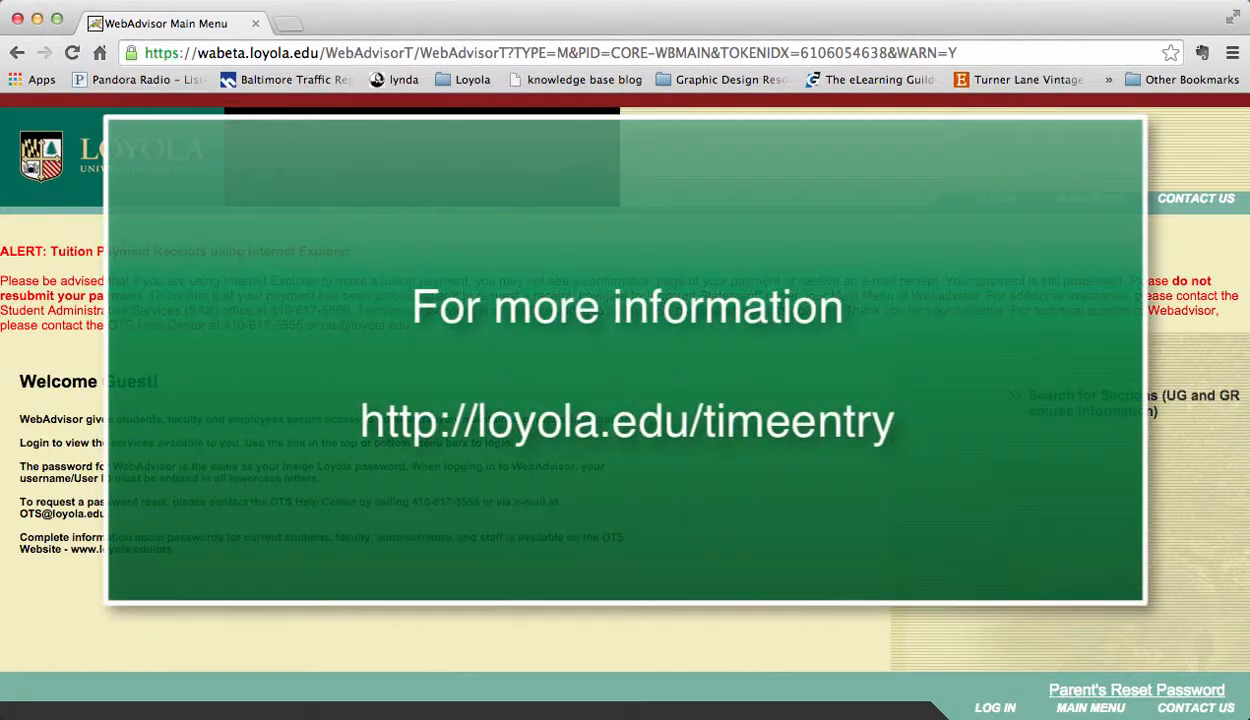